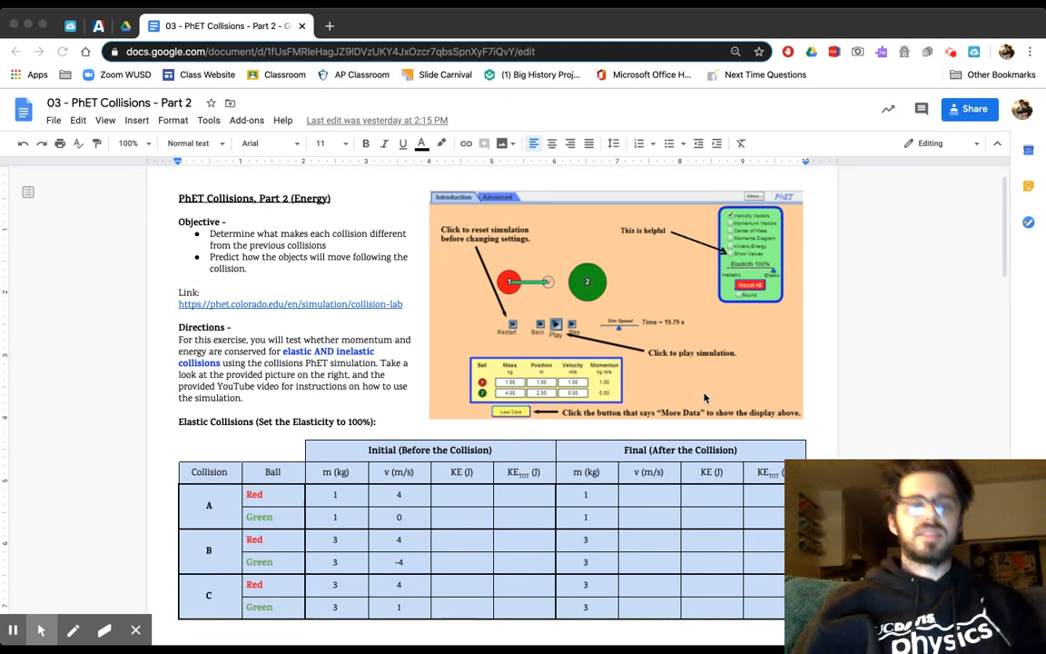
- Open the document "02 - PhET Collisions - Part 1" from Drive and view its completed elastic collision rows
{"action": "scroll", "coordinate": [705, 400], "scroll_direction": "down", "scroll_amount": 2}
{"action": "scroll", "coordinate": [694, 438], "scroll_direction": "down", "scroll_amount": 2}
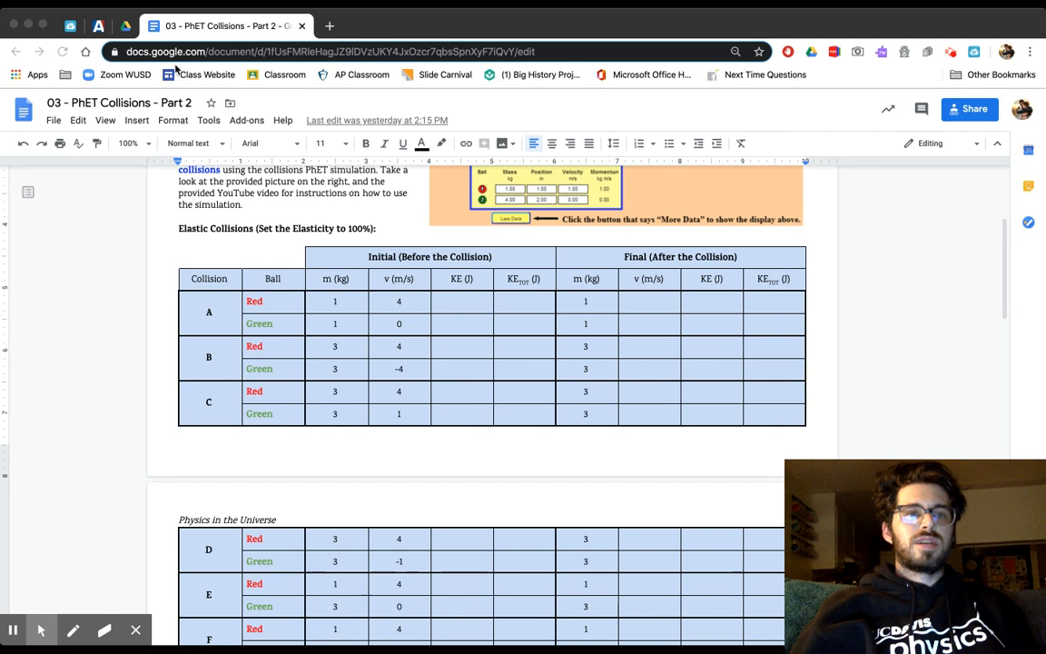
{"action": "left_click", "coordinate": [125, 26]}
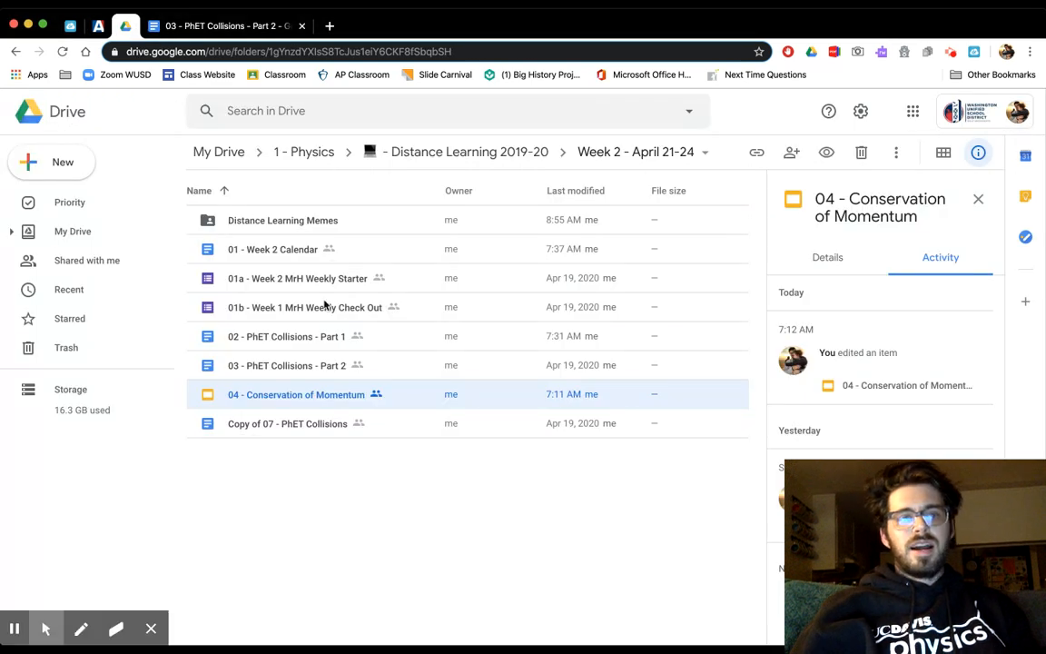
{"action": "double_click", "coordinate": [321, 337]}
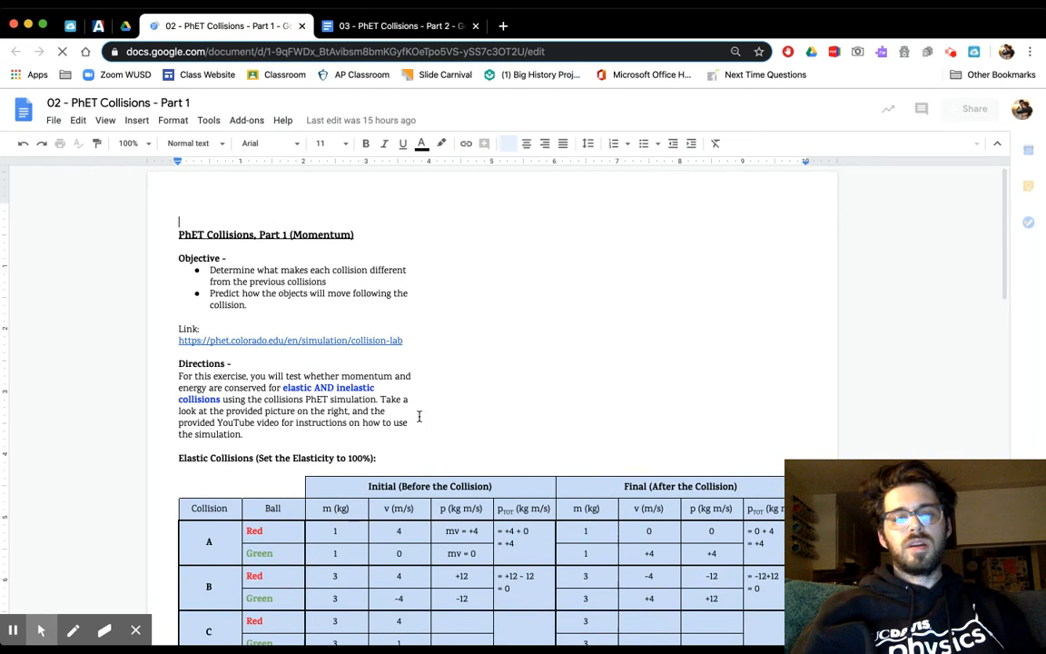
{"action": "scroll", "coordinate": [418, 415], "scroll_direction": "down", "scroll_amount": 2}
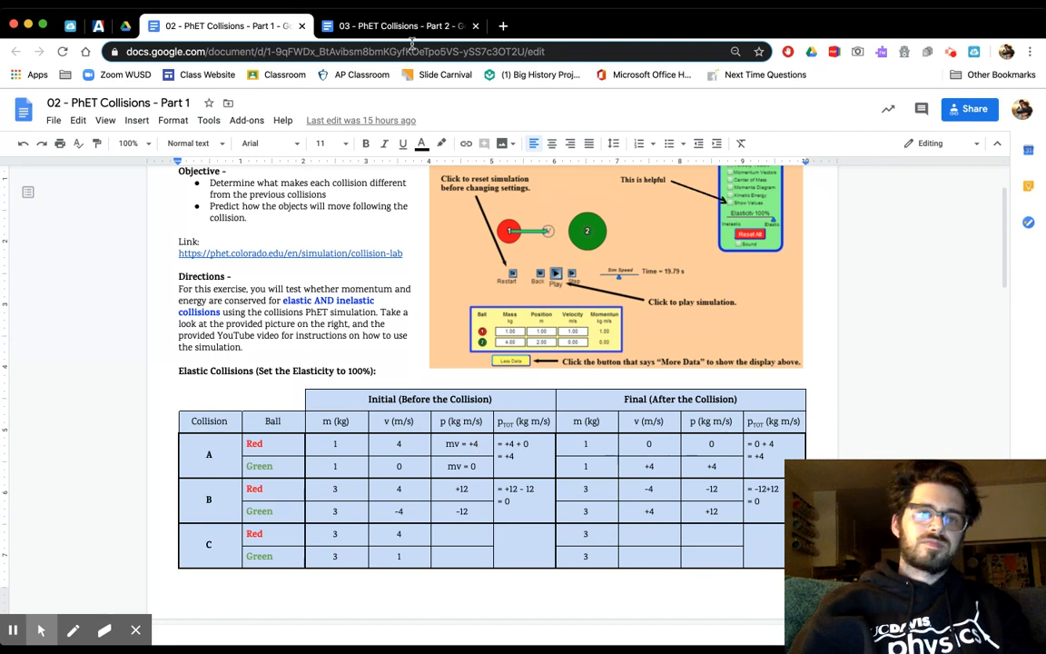
- Copy collision A's final velocities from the Part 1 table into the Part 2 table: 0 for red and +4 for green
{"action": "left_click", "coordinate": [382, 25]}
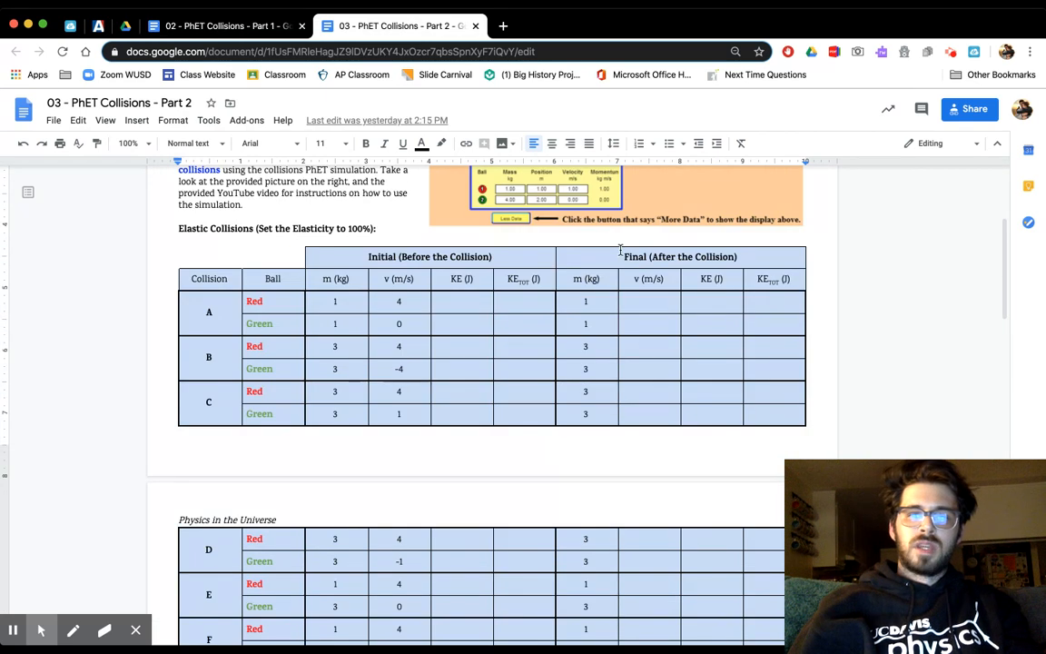
{"action": "left_click", "coordinate": [646, 298]}
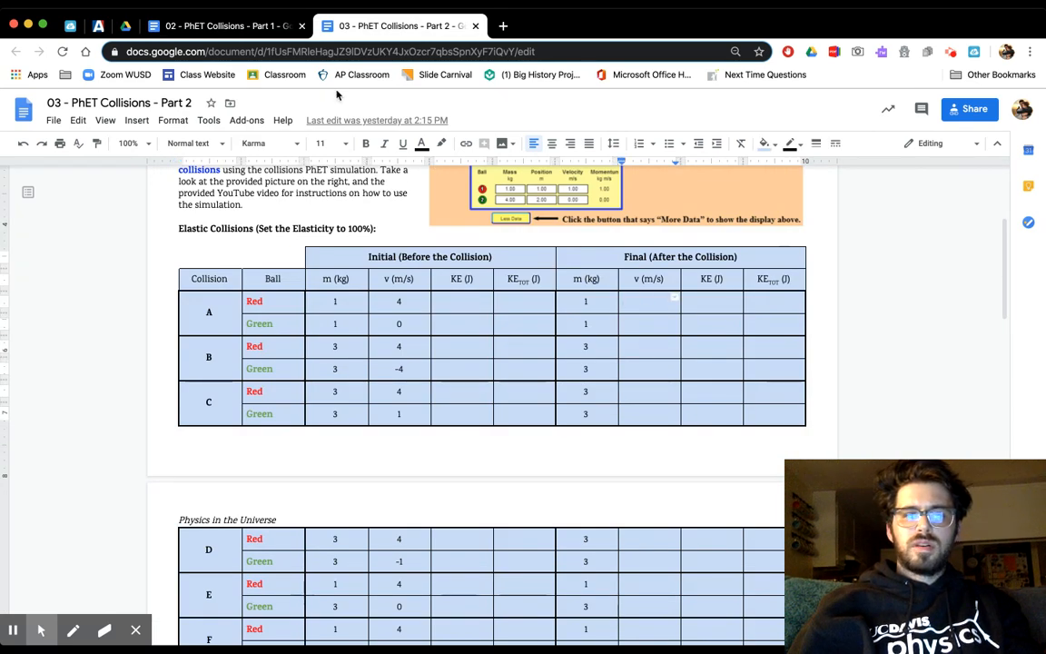
{"action": "left_click", "coordinate": [264, 33]}
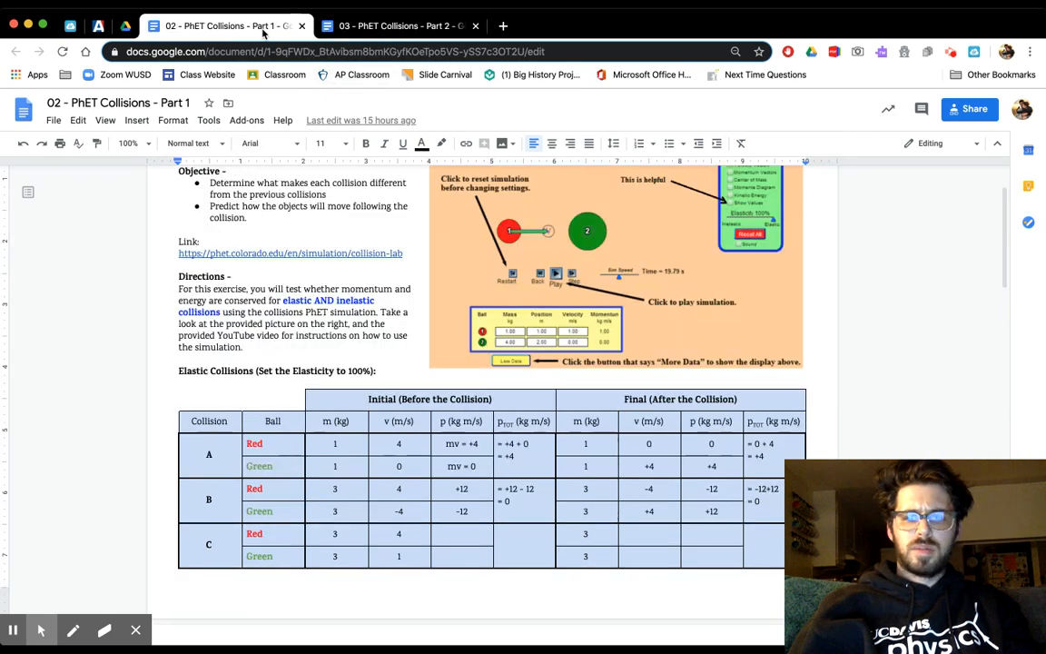
{"action": "left_click", "coordinate": [350, 30]}
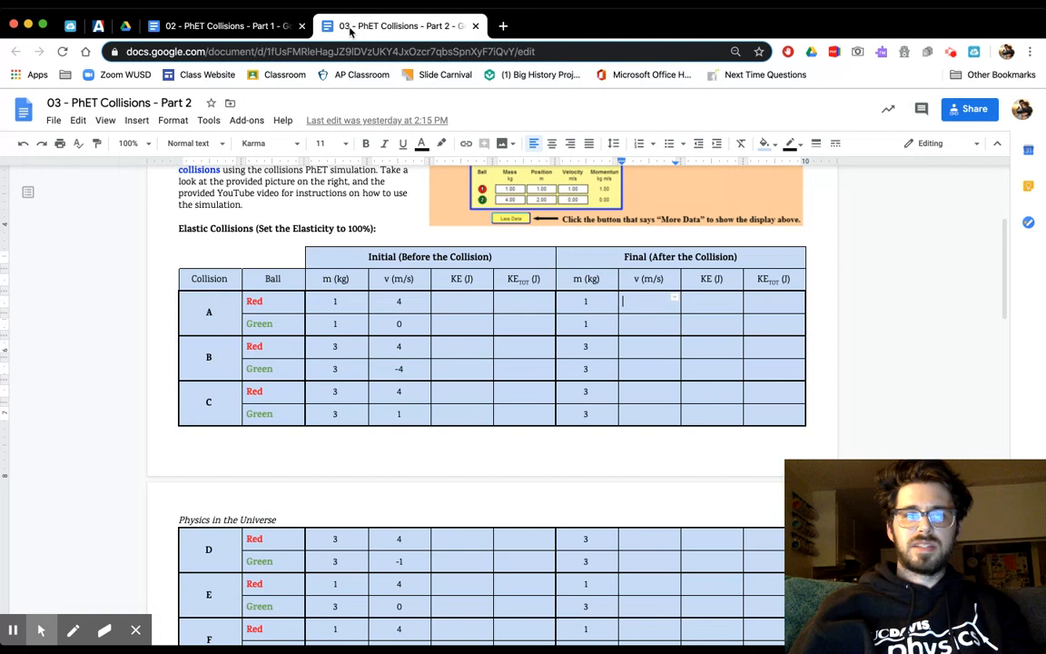
{"action": "type", "text": "0"}
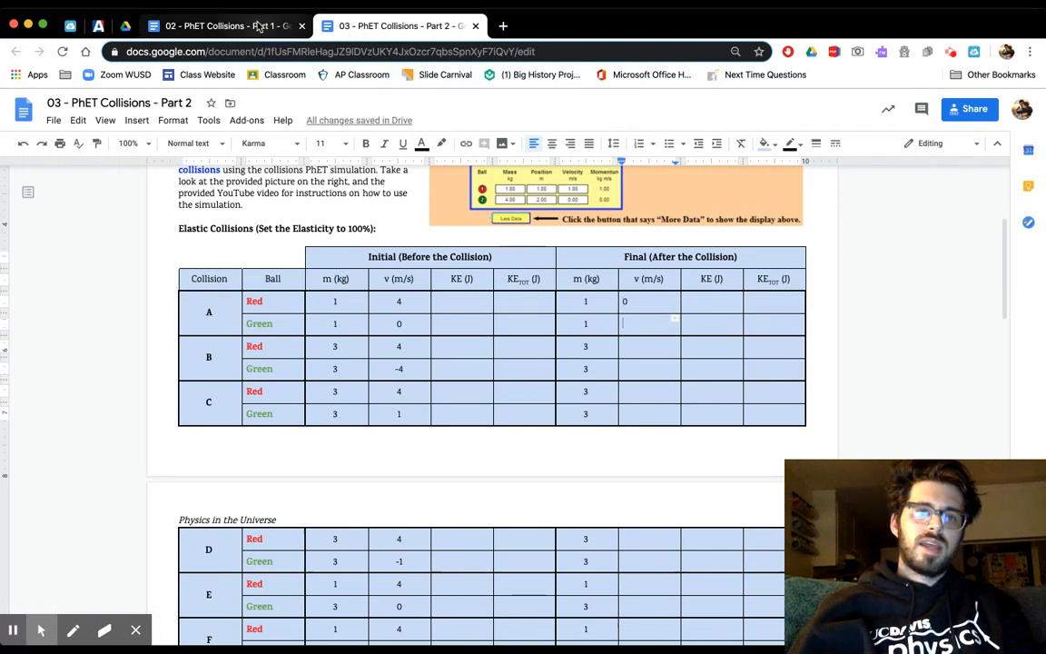
{"action": "left_click", "coordinate": [260, 28]}
{"action": "left_click", "coordinate": [336, 30]}
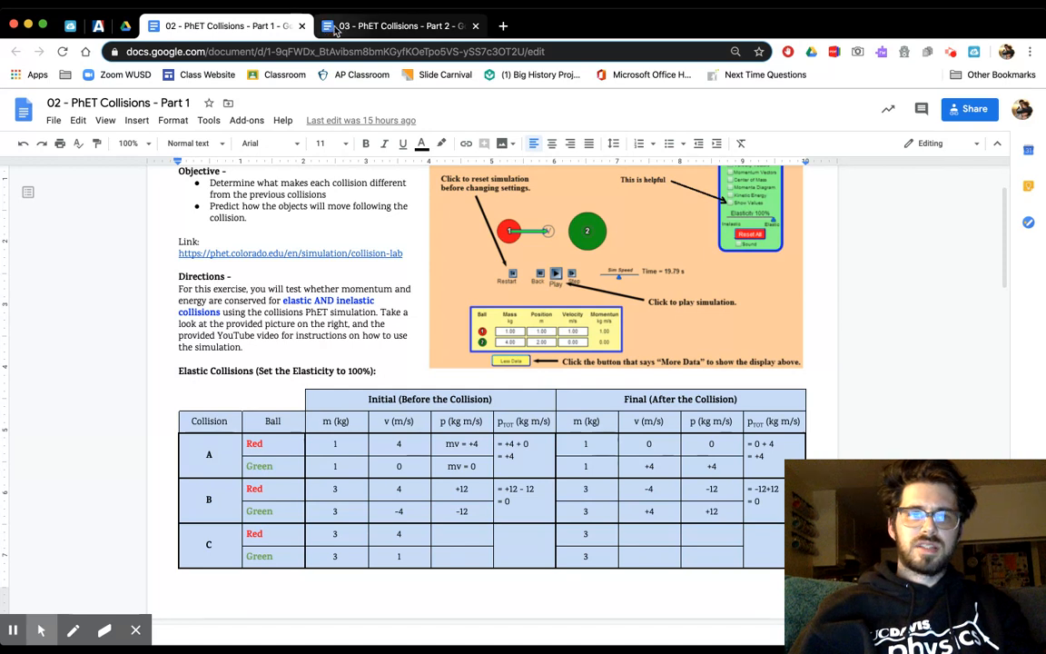
{"action": "type", "text": "+"}
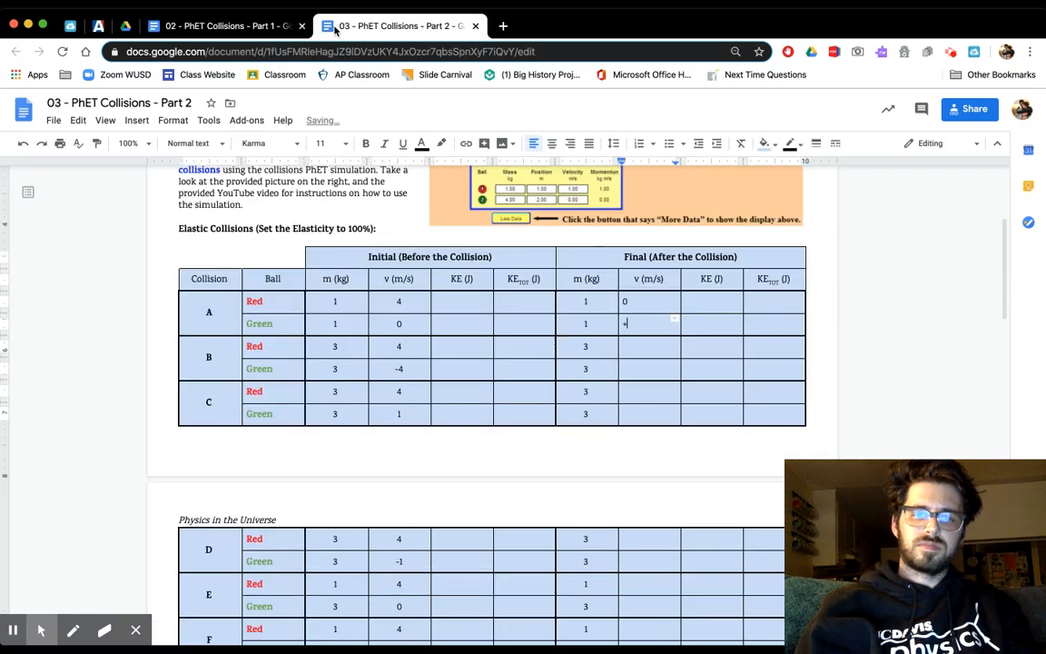
{"action": "type", "text": "4"}
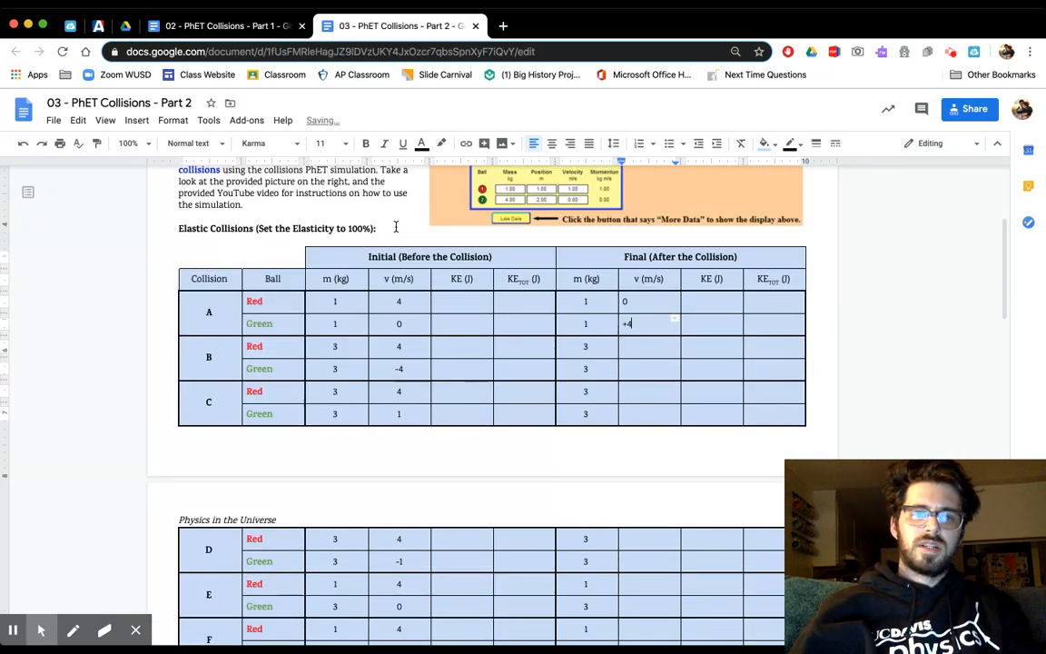
- Enter collision B's final velocities, -4 for red and +4 for green, check them against Part 1, and centre collision A and B's final velocities
{"action": "left_click", "coordinate": [626, 345]}
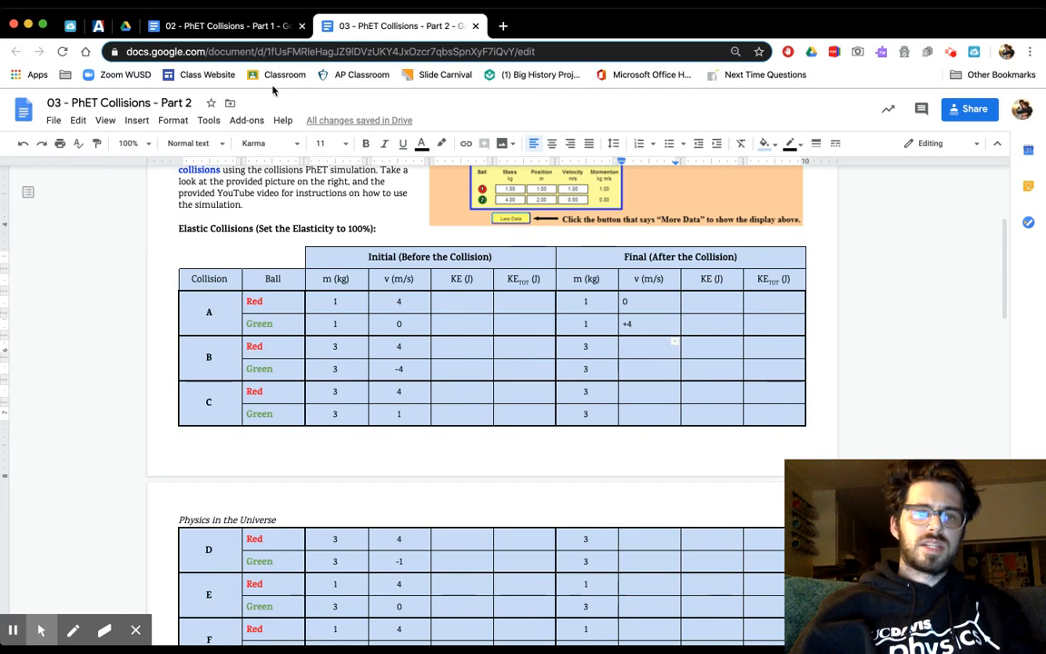
{"action": "type", "text": "-4"}
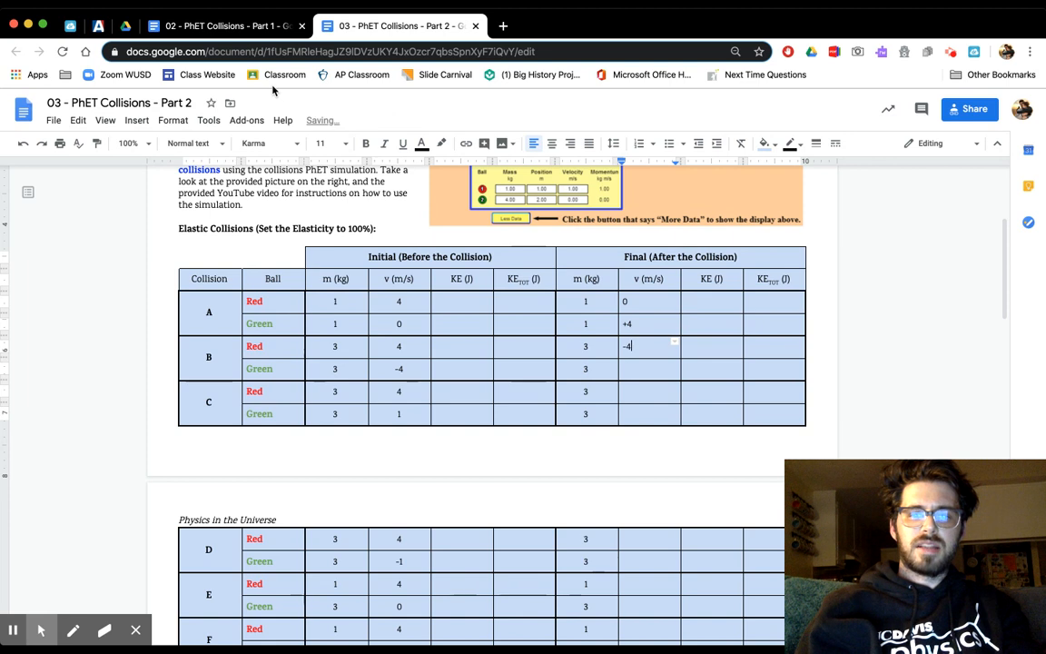
{"action": "key", "text": "Down"}
{"action": "type", "text": "+4"}
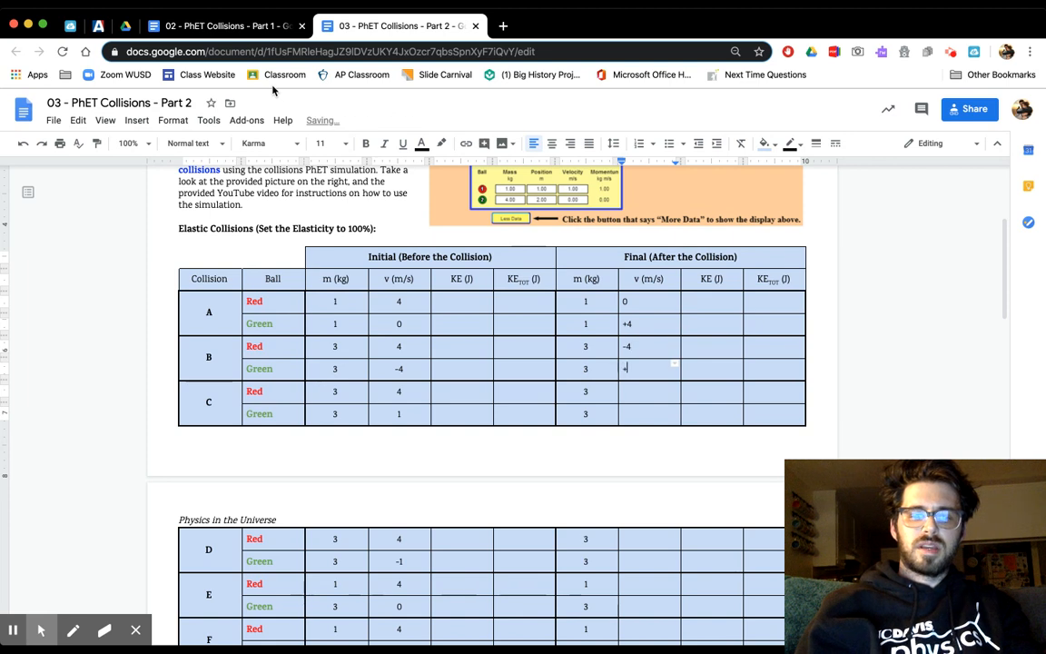
{"action": "left_click", "coordinate": [223, 30]}
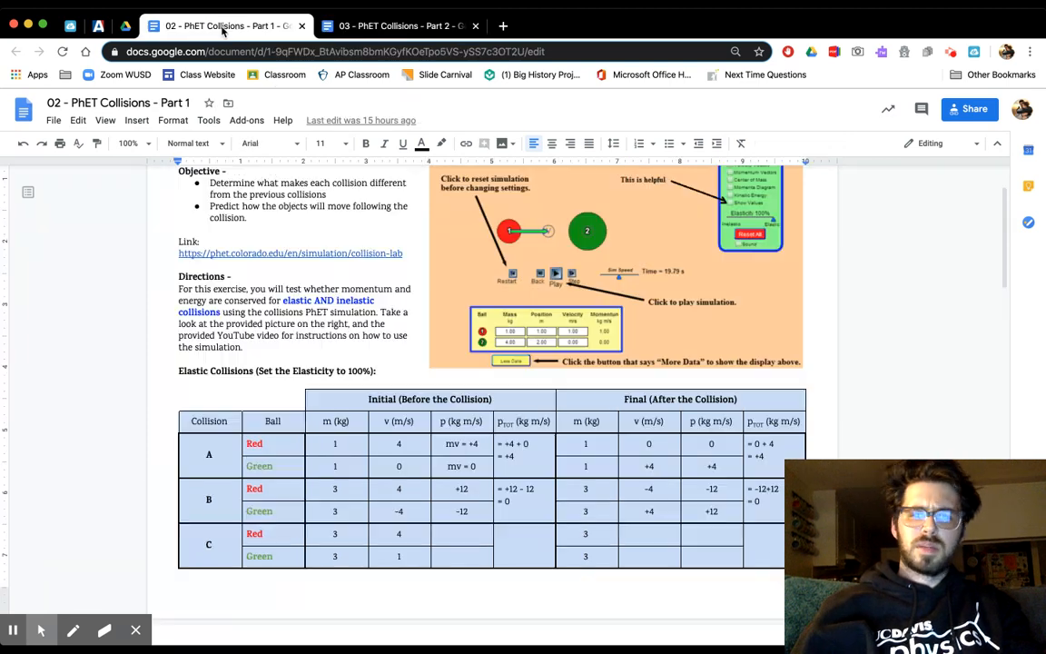
{"action": "left_click", "coordinate": [338, 27]}
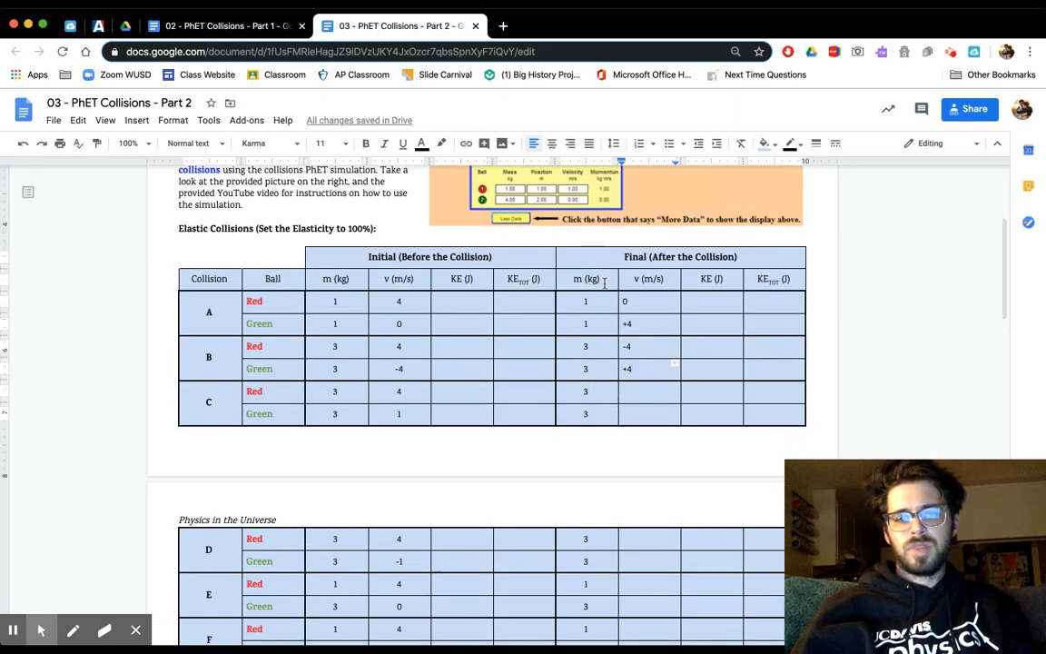
{"action": "left_click_drag", "start_coordinate": [637, 301], "coordinate": [640, 368]}
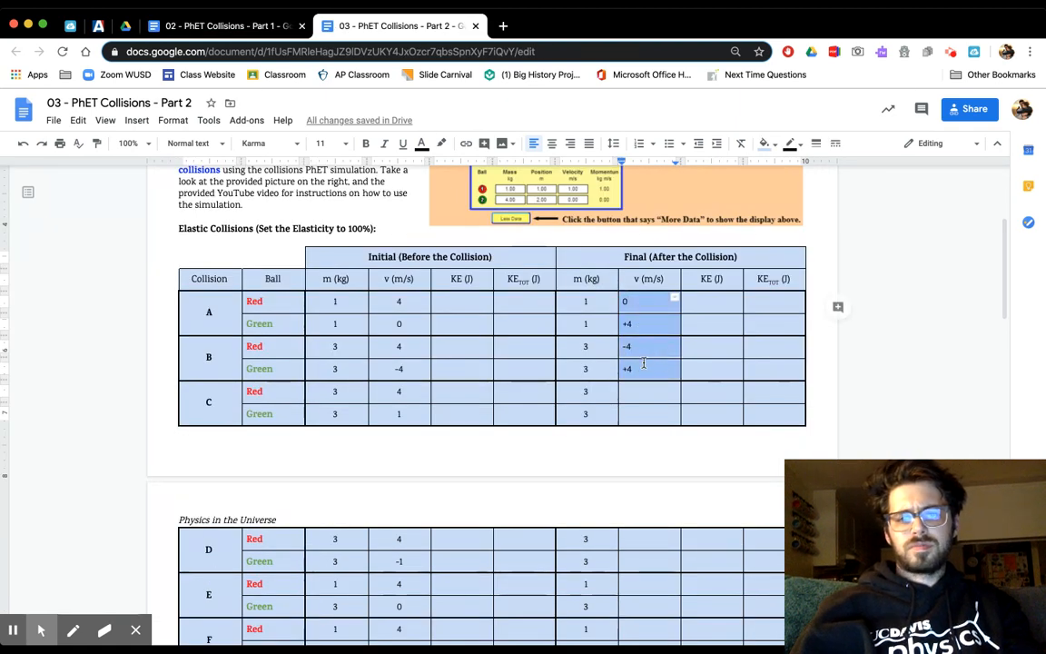
{"action": "key", "text": "super+shift+e"}
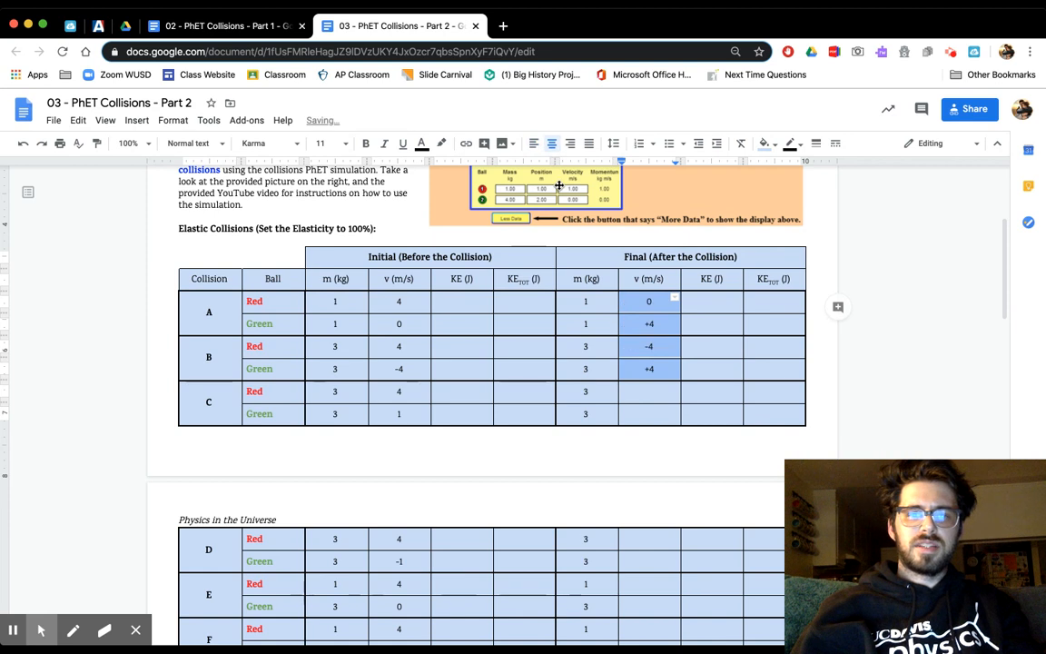
- Write the kinetic energy formula "= ½ m v²" in the initial KE cell of collision A's red ball
{"action": "left_click", "coordinate": [479, 303]}
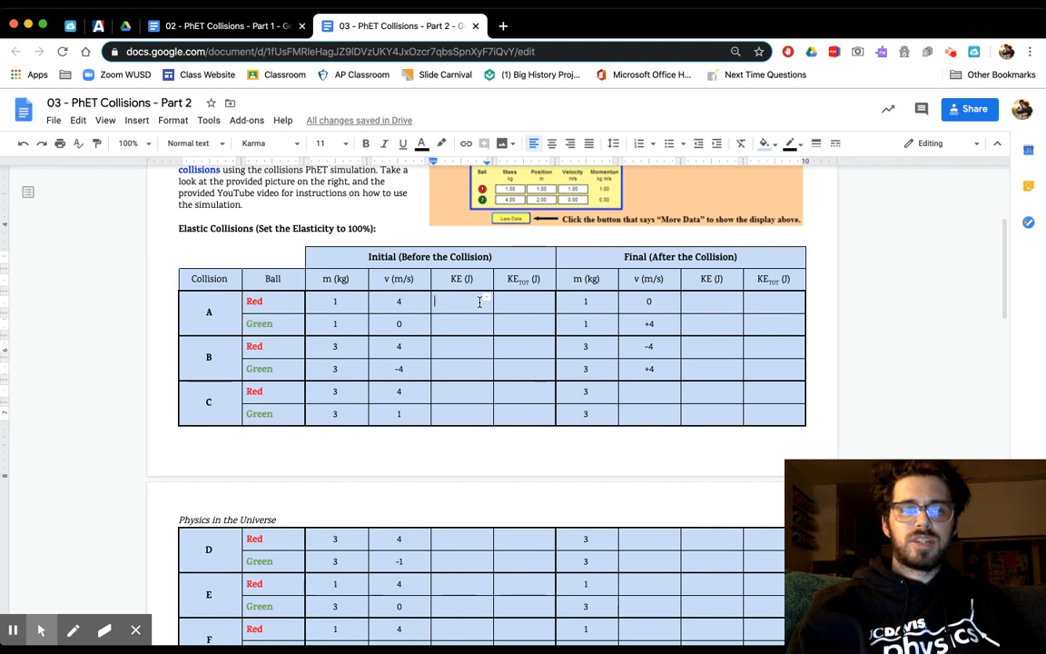
{"action": "type", "text": "="}
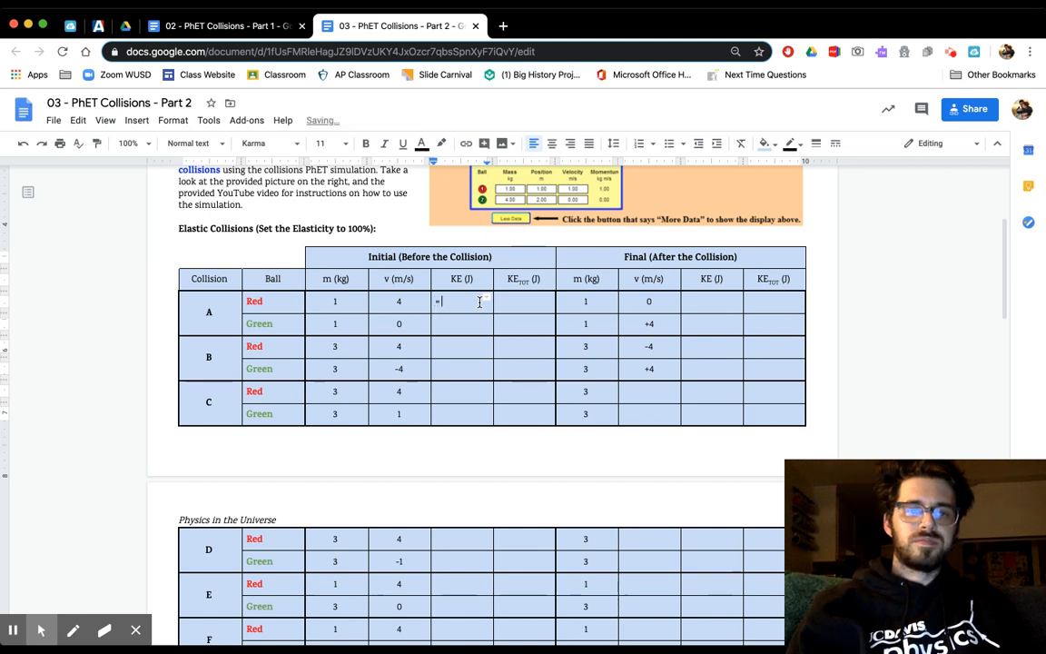
{"action": "type", "text": " 1/2"}
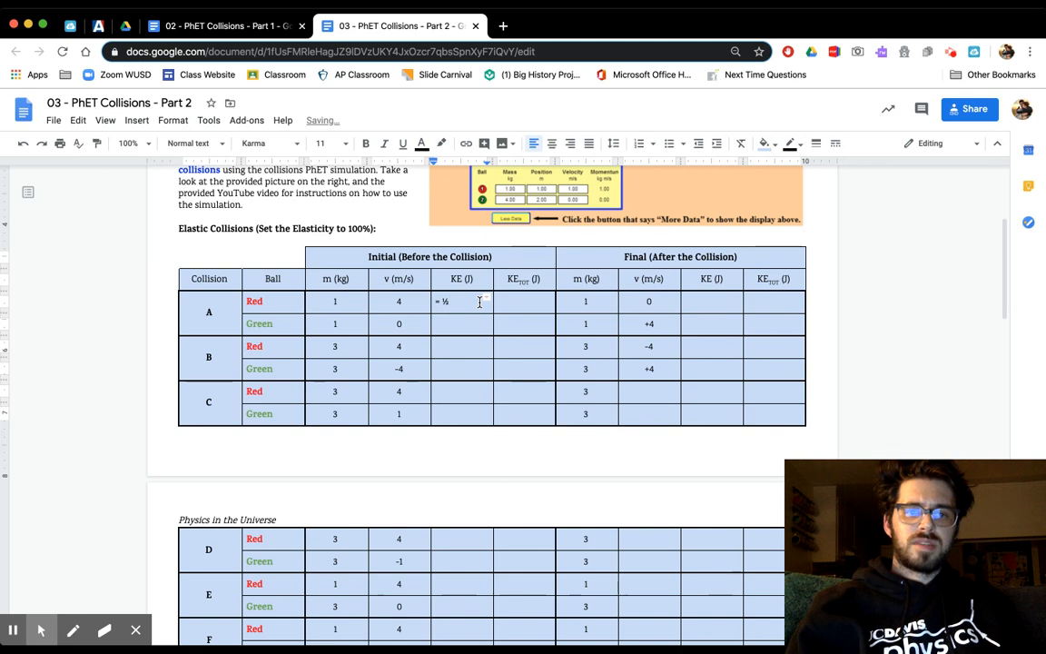
{"action": "type", "text": " m"}
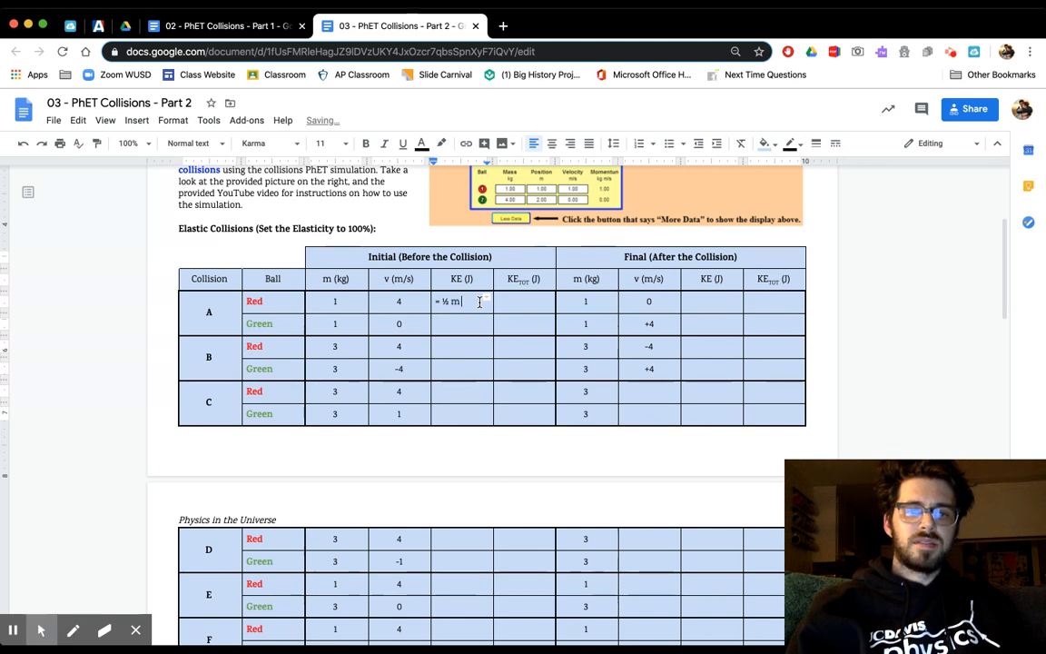
{"action": "type", "text": " v"}
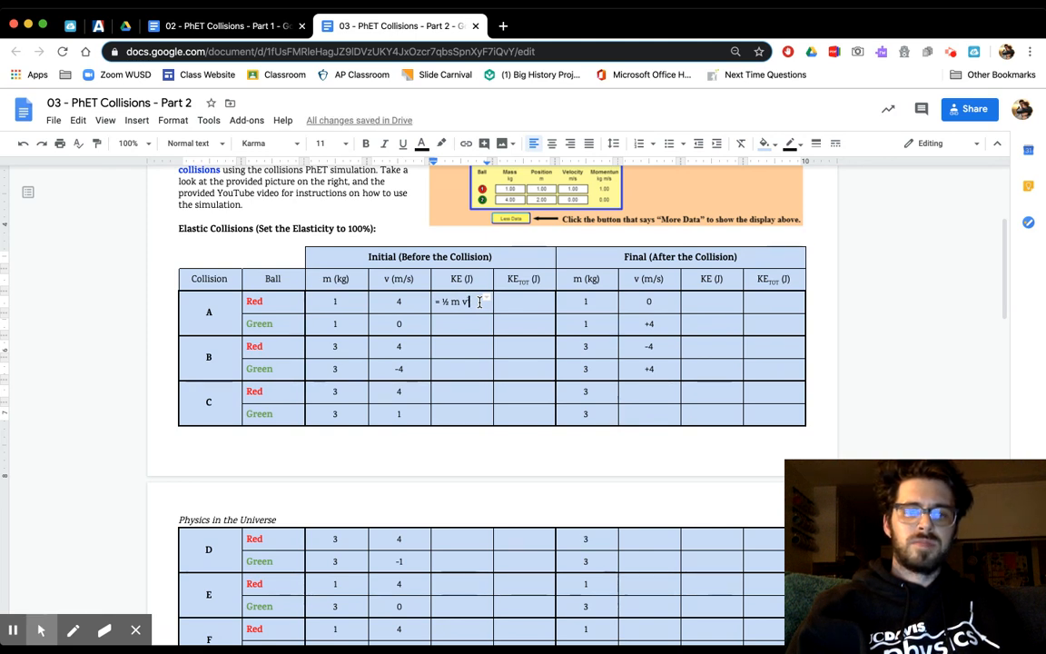
- Below the formula, add the substitution "=½ (1)(4²)" with a superscript exponent and the result "=8 J" on separate lines
{"action": "key", "text": "Return"}
{"action": "type", "text": "=½ ("}
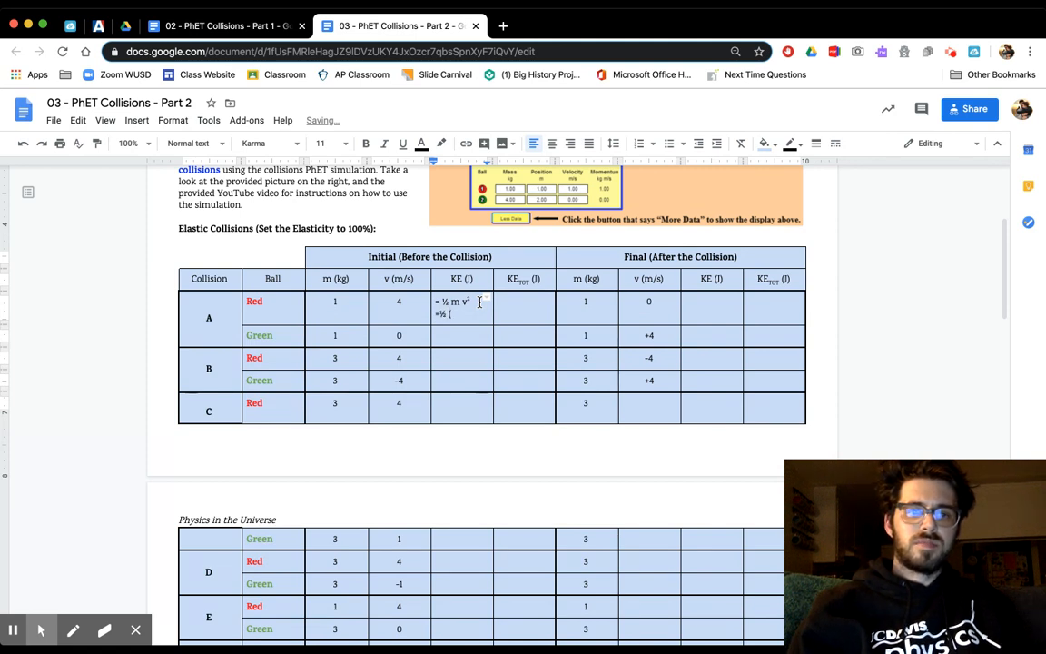
{"action": "type", "text": "1)"}
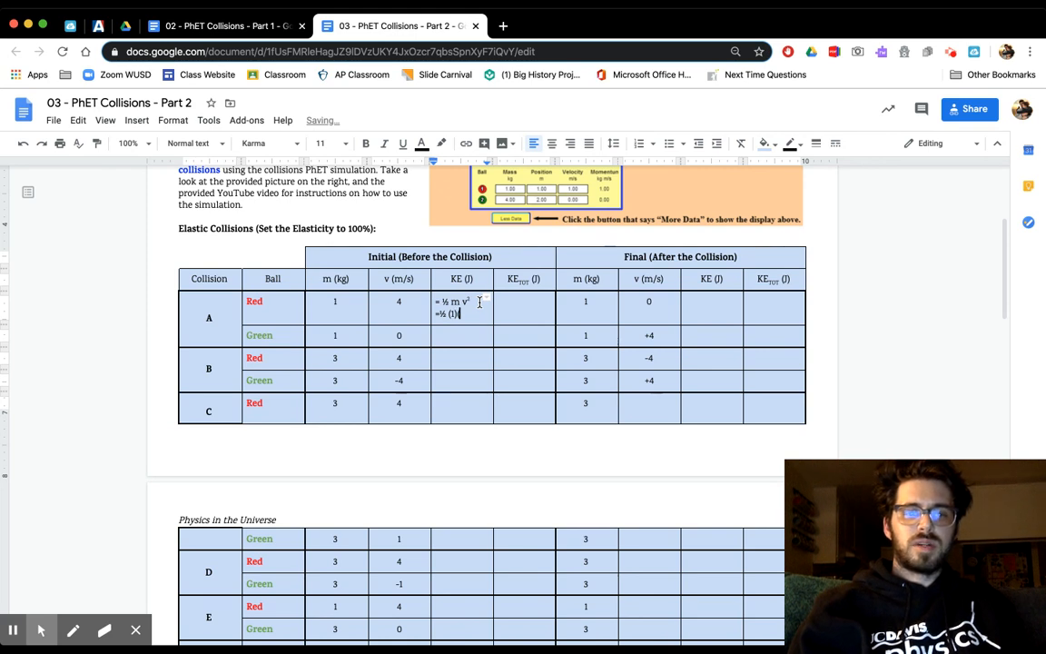
{"action": "type", "text": "(4"}
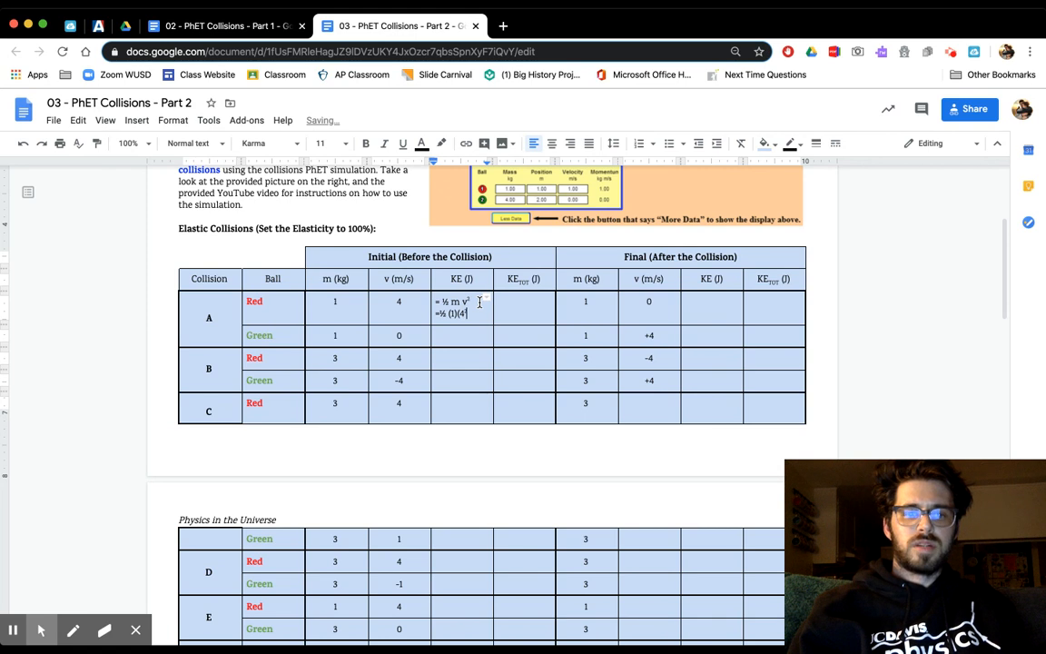
{"action": "key", "text": "ctrl+period"}
{"action": "type", "text": "2"}
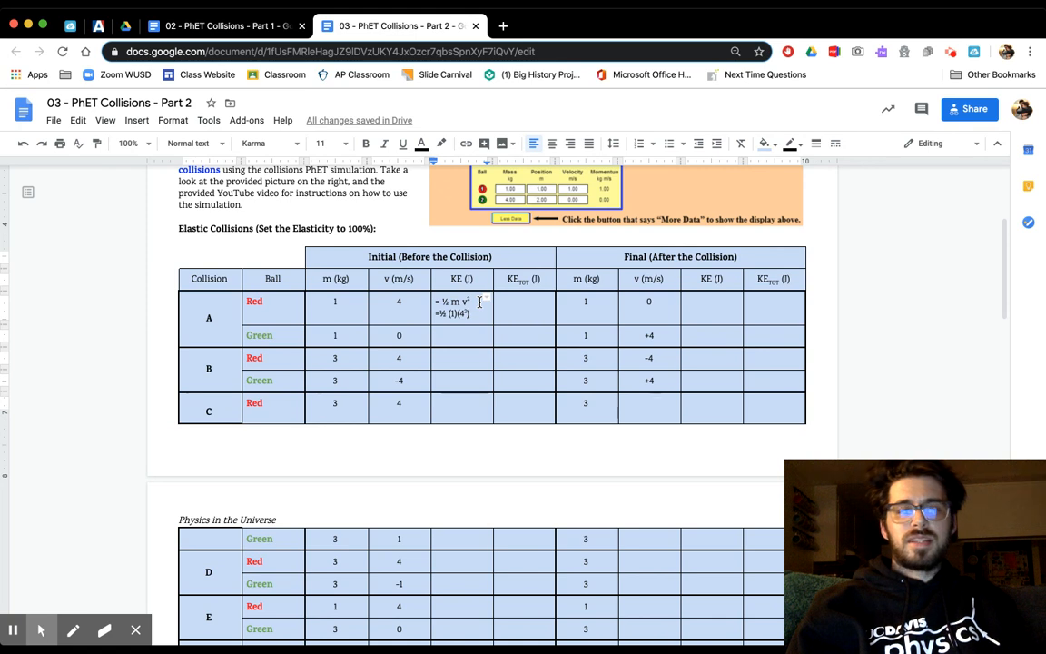
{"action": "type", "text": ")"}
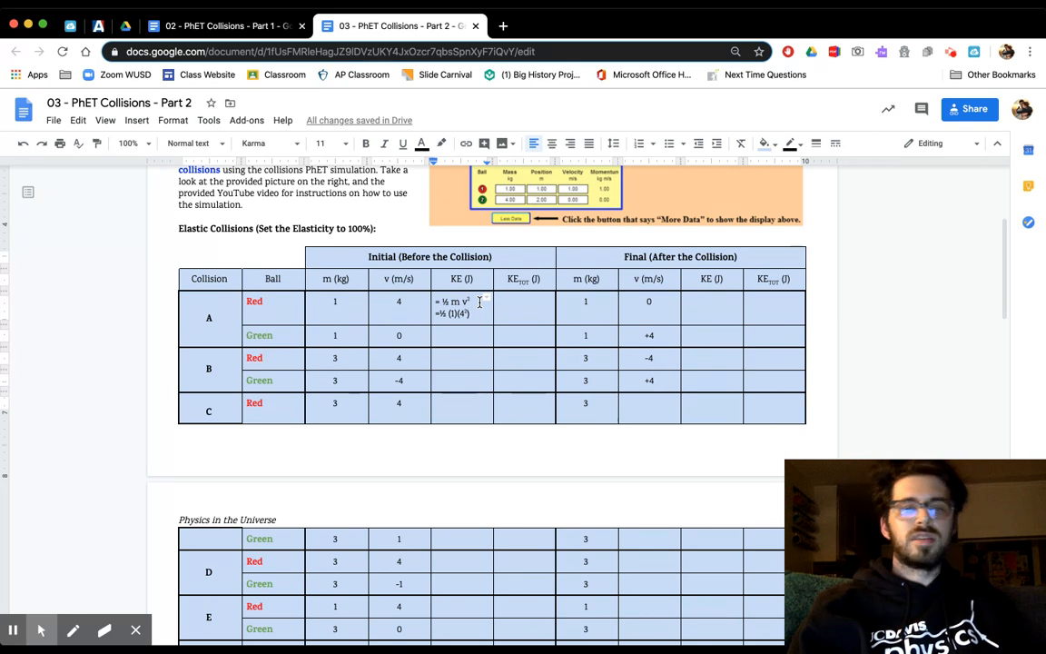
{"action": "key", "text": "Return"}
{"action": "type", "text": "="}
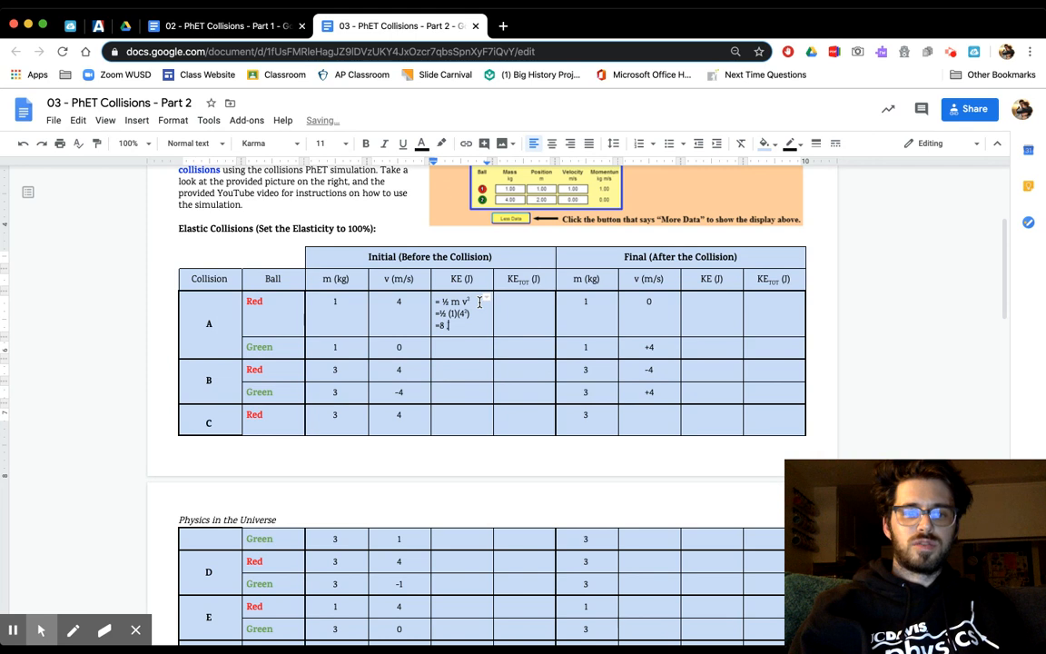
{"action": "type", "text": "8 "}
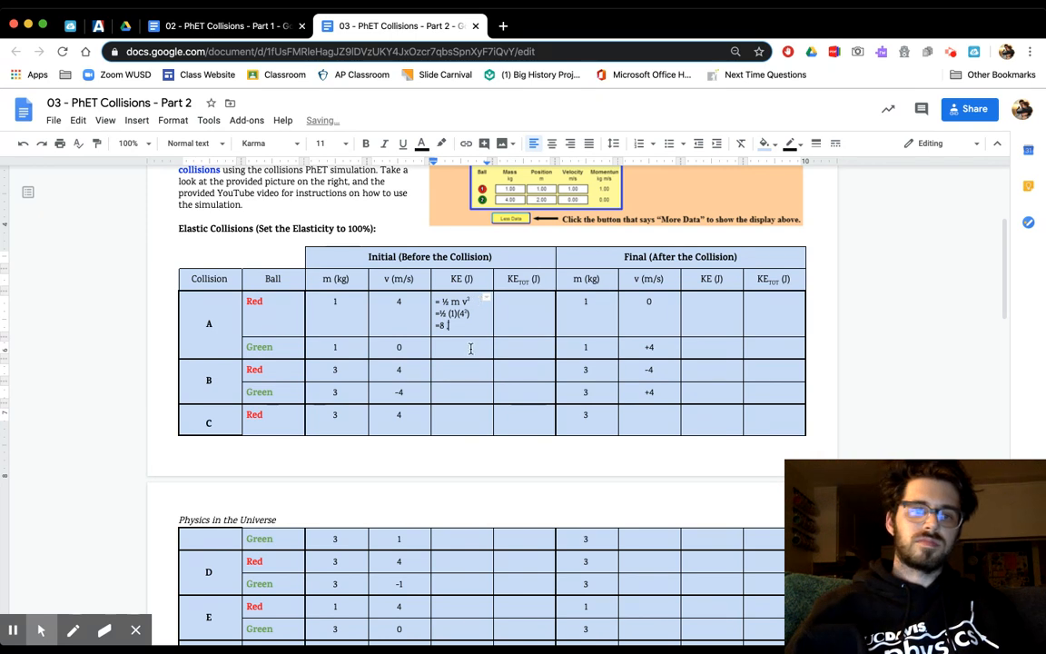
{"action": "type", "text": "J"}
- Enter "= 0 J" as the initial kinetic energy of collision A's green ball
{"action": "left_click", "coordinate": [470, 348]}
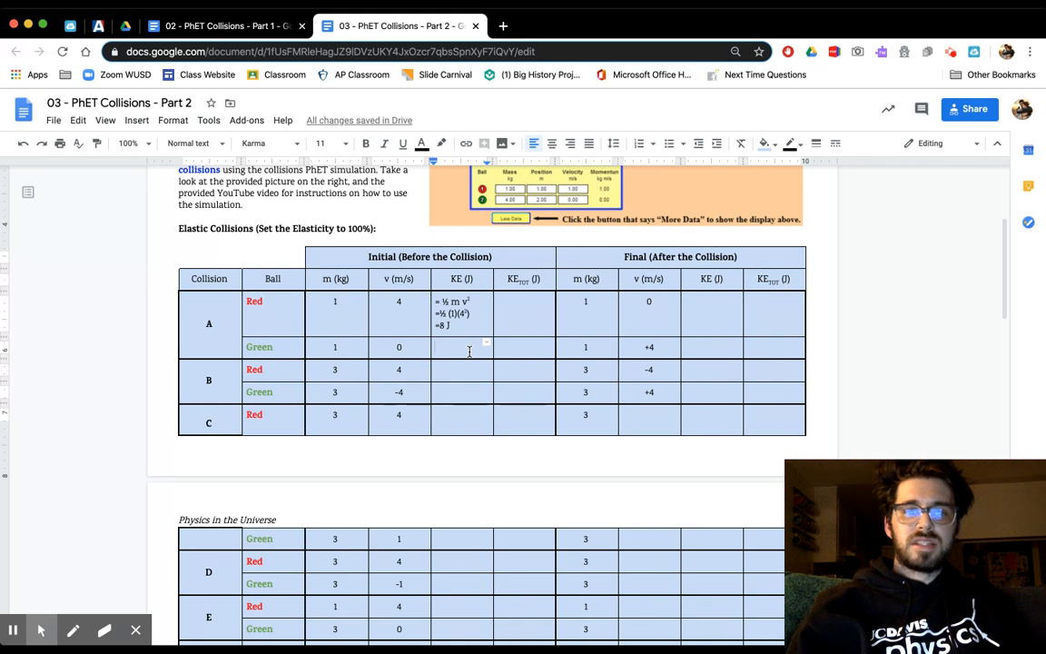
{"action": "type", "text": "="}
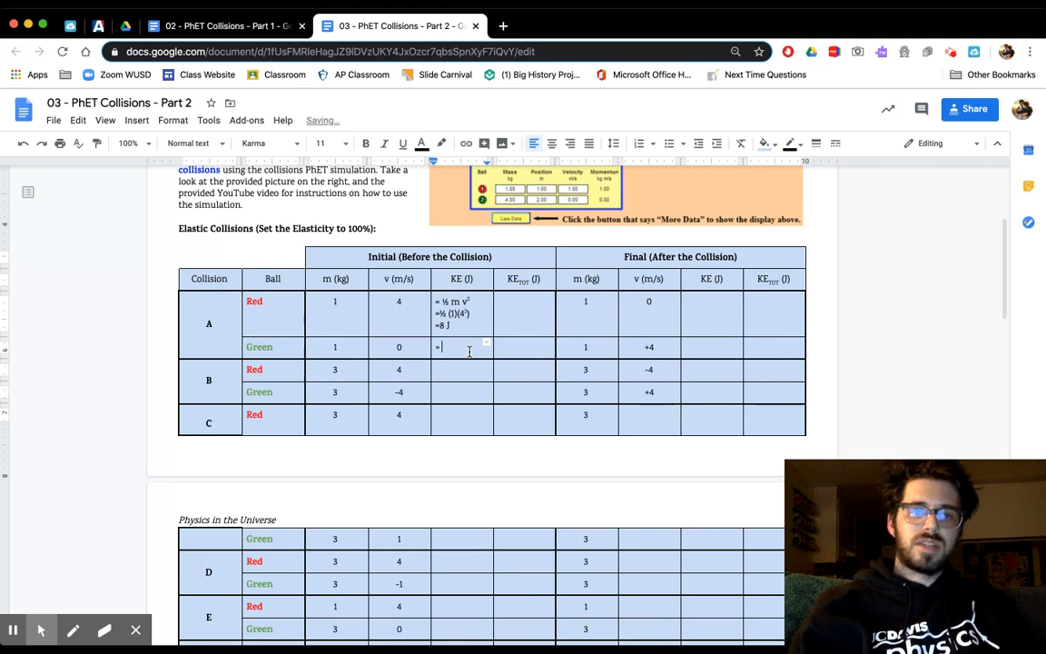
{"action": "type", "text": " 0"}
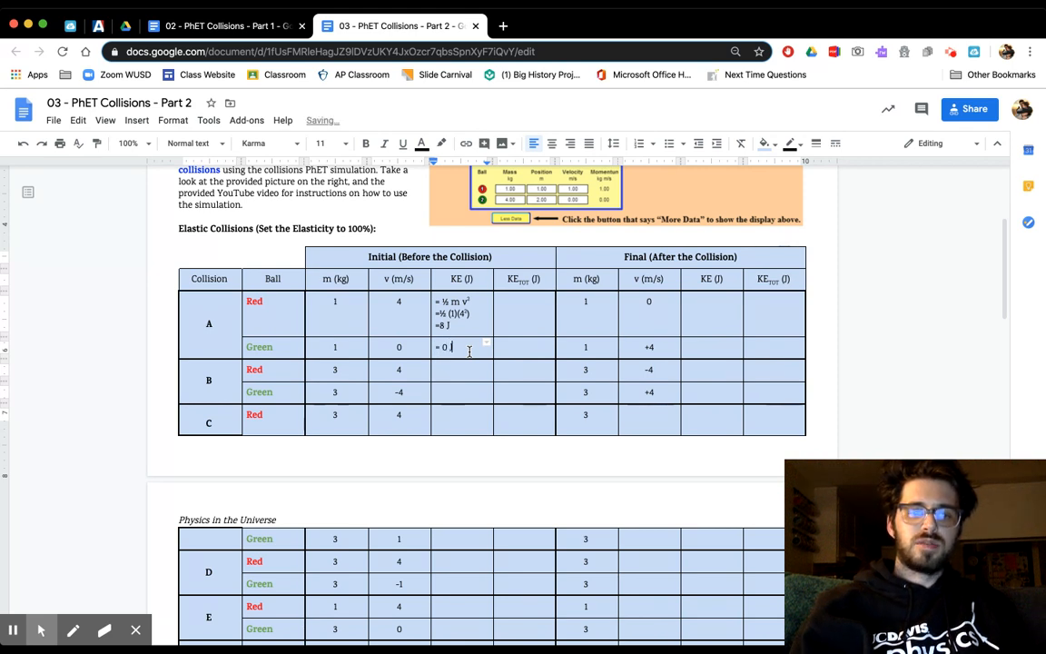
{"action": "type", "text": " J"}
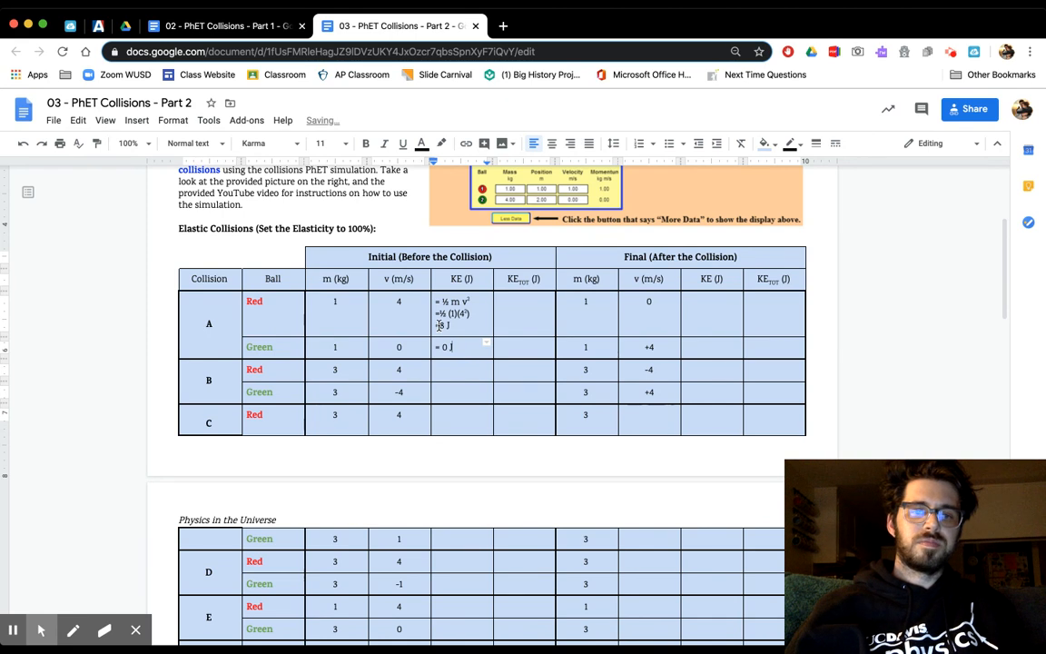
- Space collision A's initial red-ball result as "= 8 J" and enter "8 J" in the red row's initial total kinetic energy cell
{"action": "left_click", "coordinate": [440, 325]}
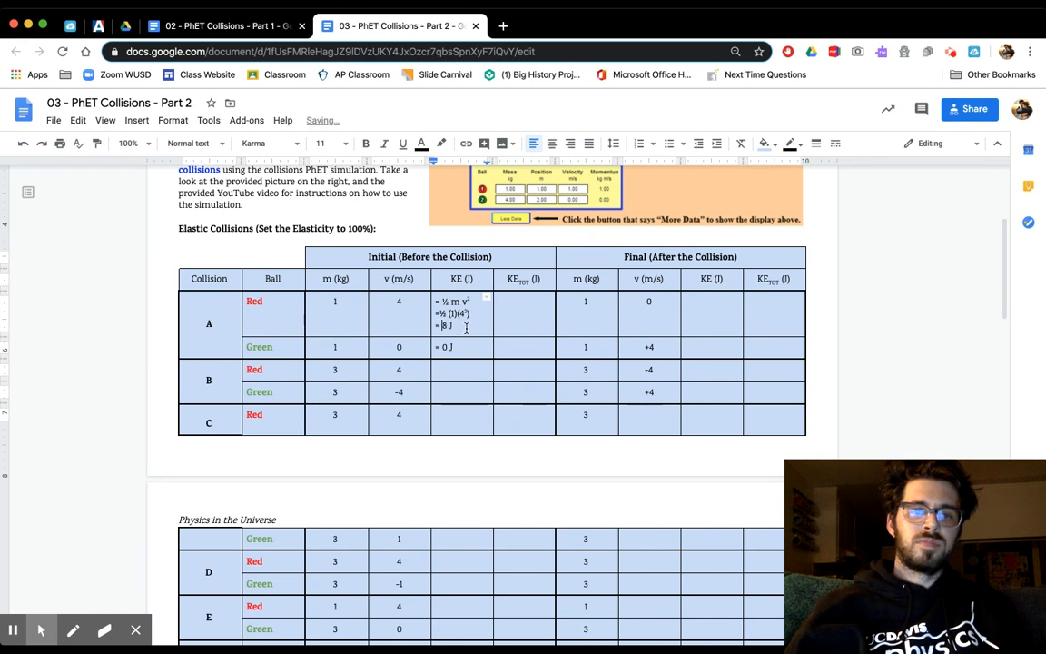
{"action": "left_click", "coordinate": [506, 318]}
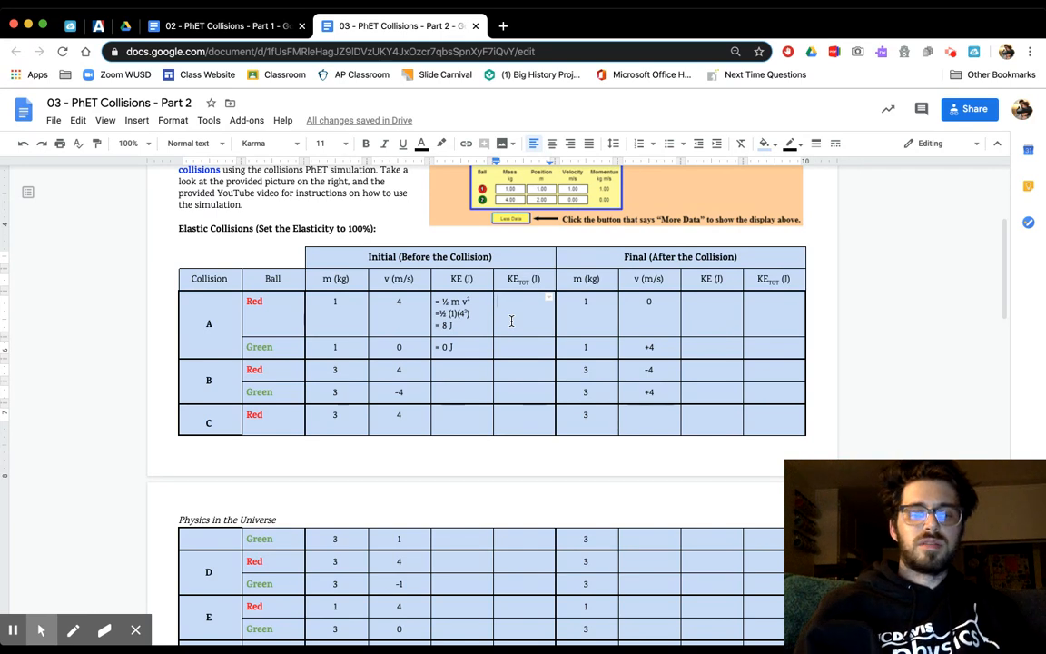
{"action": "type", "text": "8 J"}
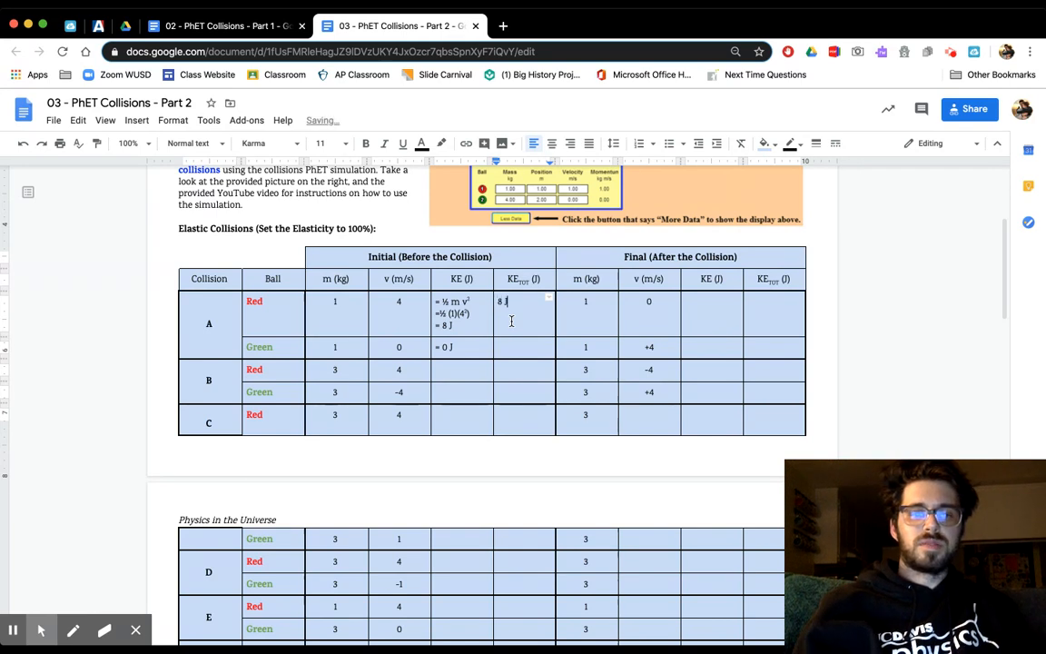
{"action": "left_click", "coordinate": [531, 323]}
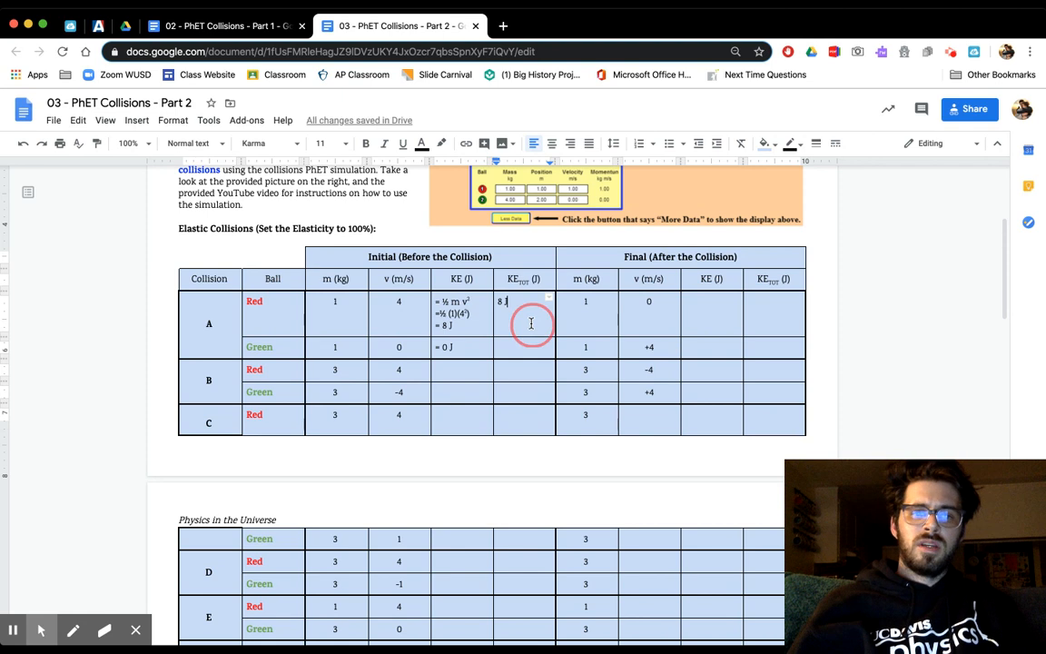
- Merge collision A's red and green initial total kinetic energy cells into one cell
{"action": "left_click_drag", "start_coordinate": [531, 325], "coordinate": [530, 341]}
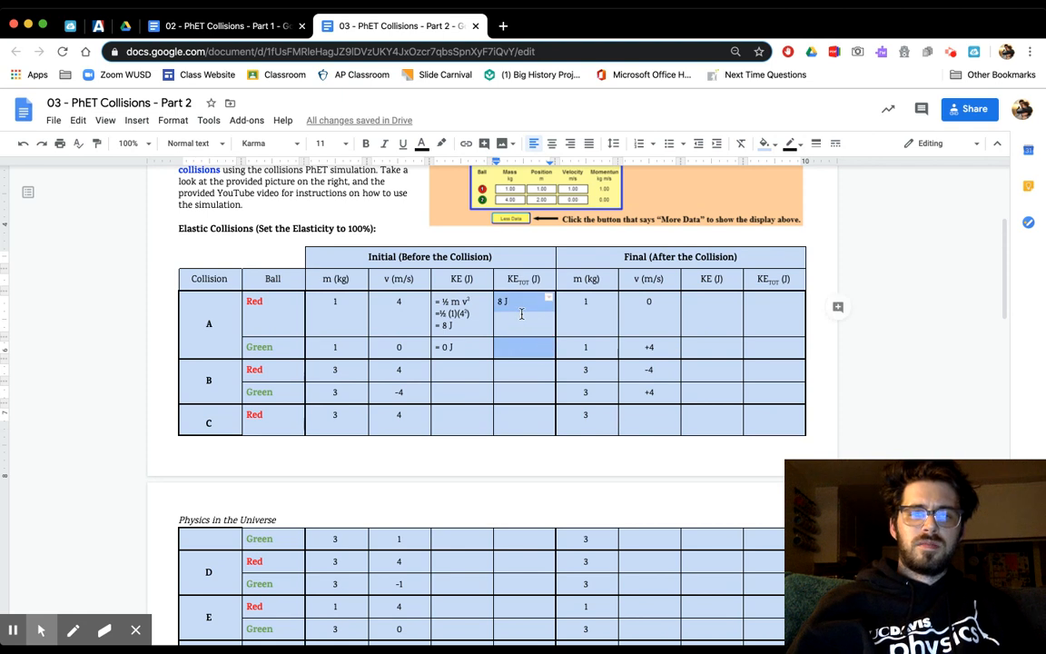
{"action": "right_click", "coordinate": [522, 313]}
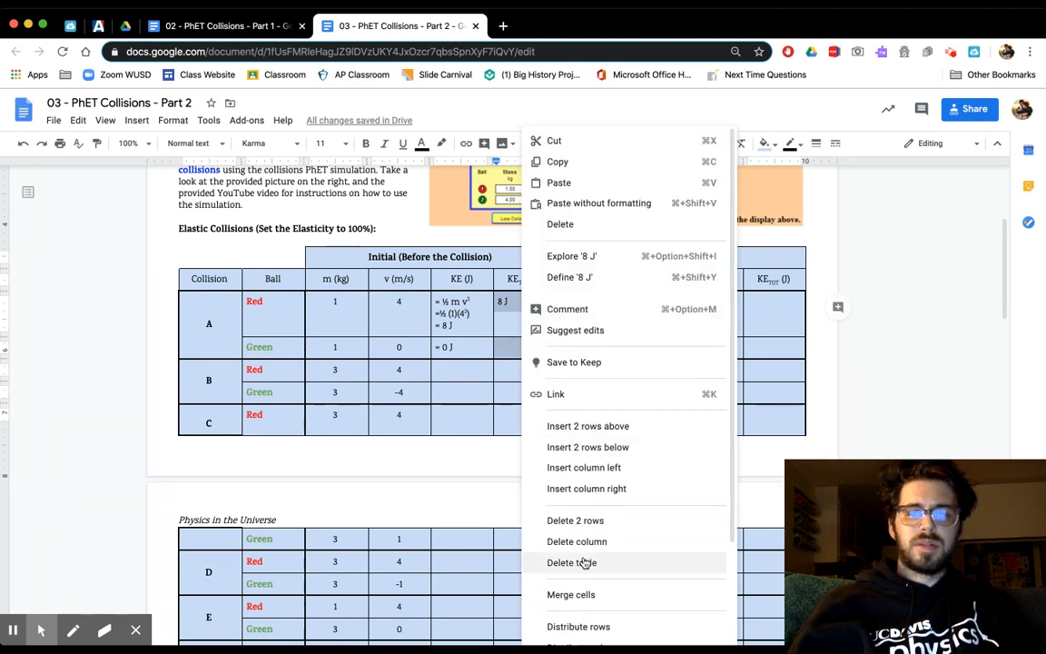
{"action": "left_click", "coordinate": [569, 594]}
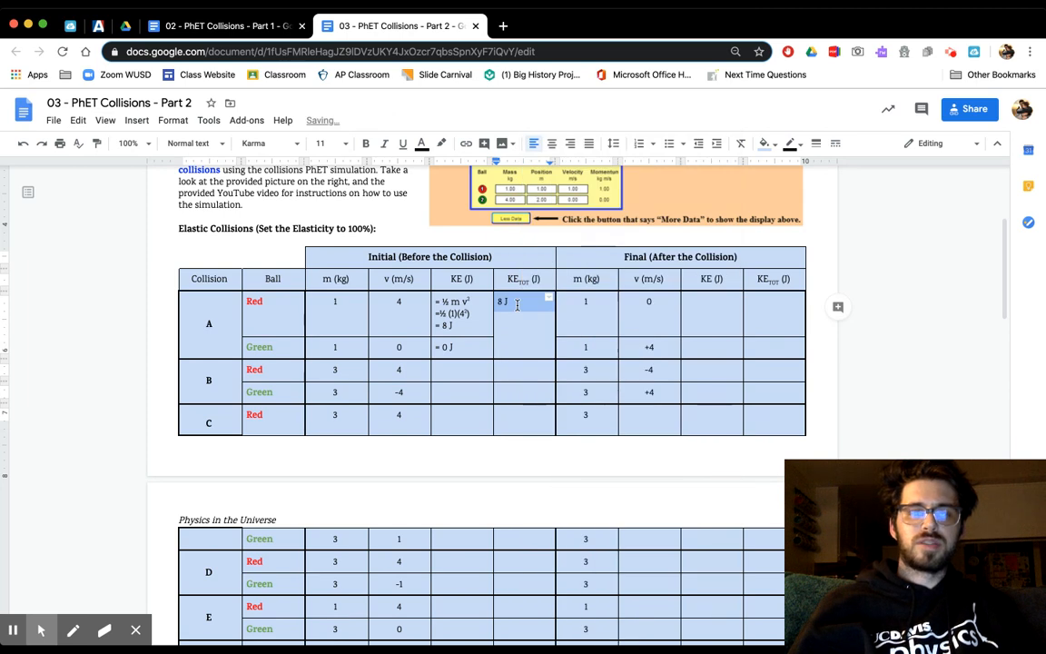
{"action": "left_click", "coordinate": [518, 306]}
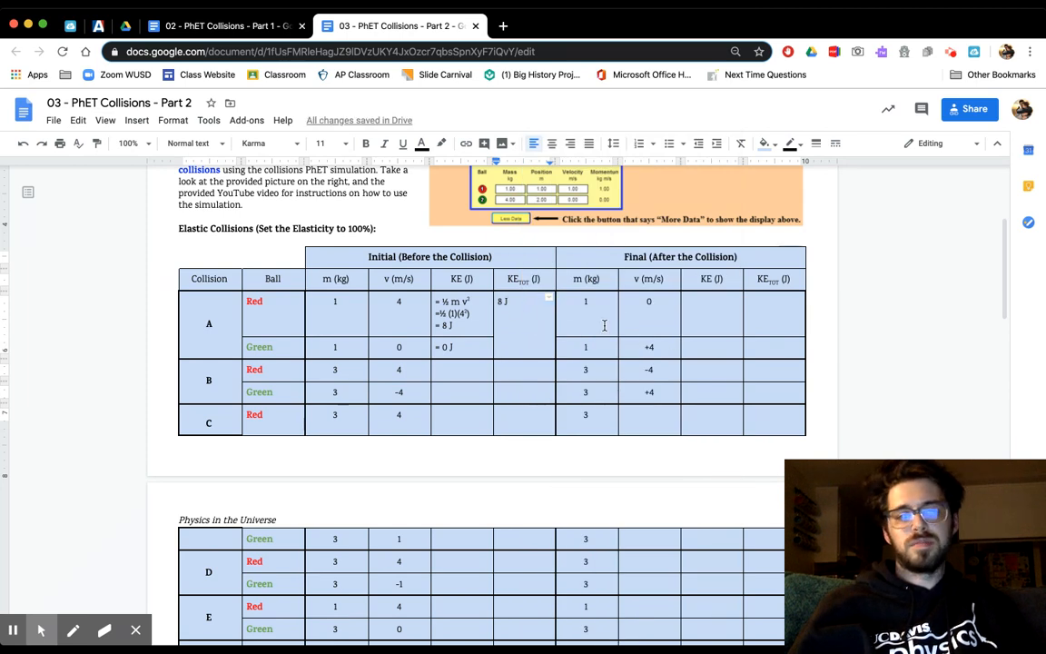
- Write the substitution "= ½ (1)(0²)" with a superscript exponent in the final KE cell of collision A's red ball
{"action": "left_click", "coordinate": [693, 318]}
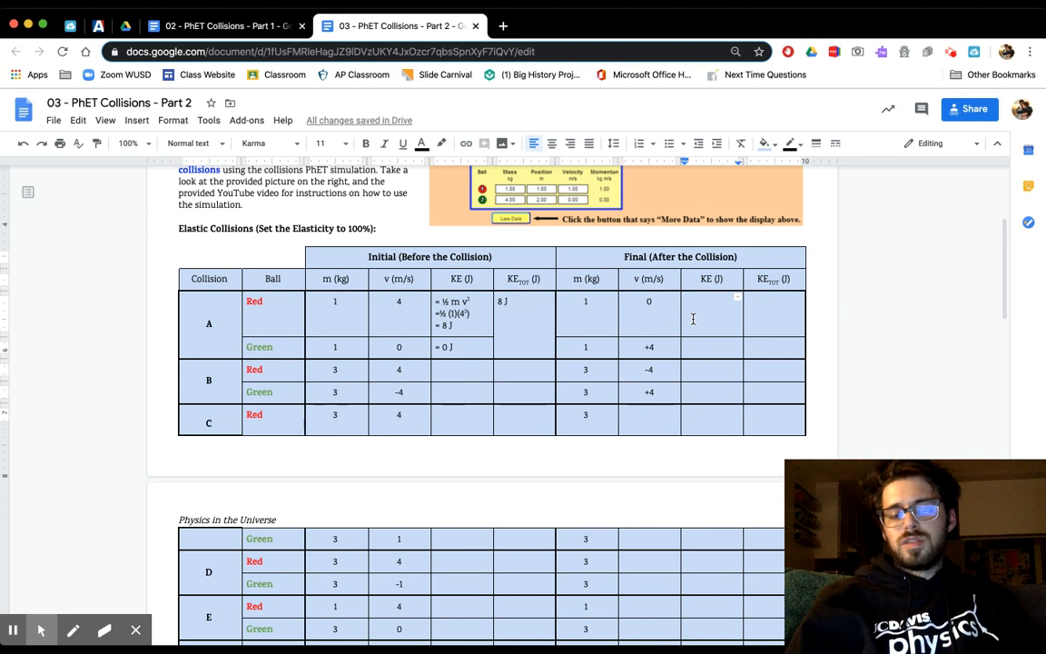
{"action": "type", "text": "K"}
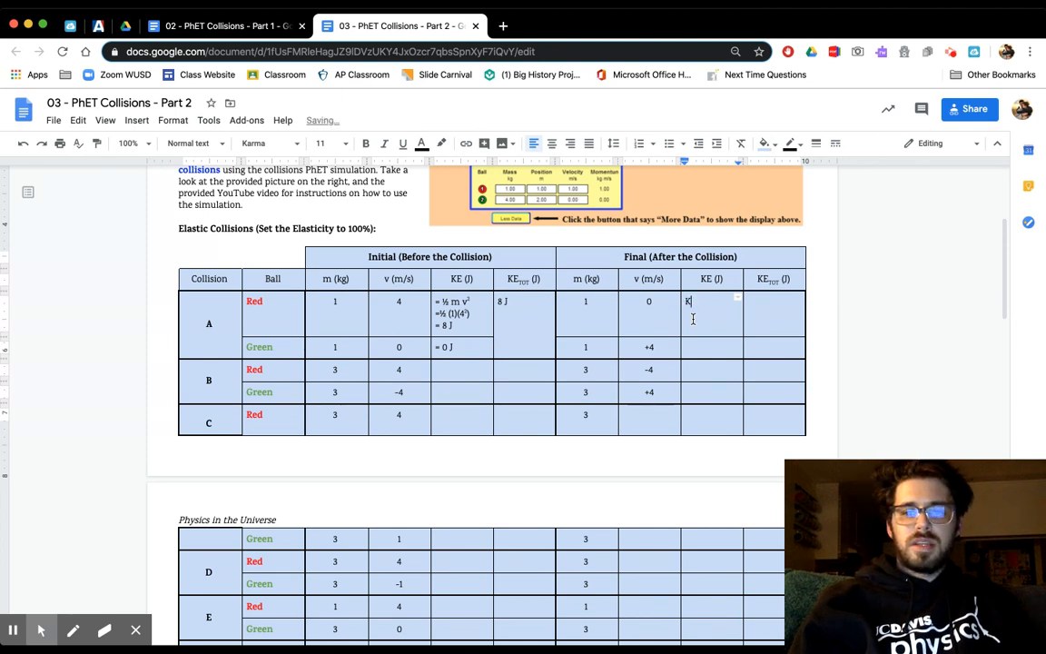
{"action": "type", "text": "E"}
{"action": "key", "text": "BackSpace"}
{"action": "key", "text": "BackSpace"}
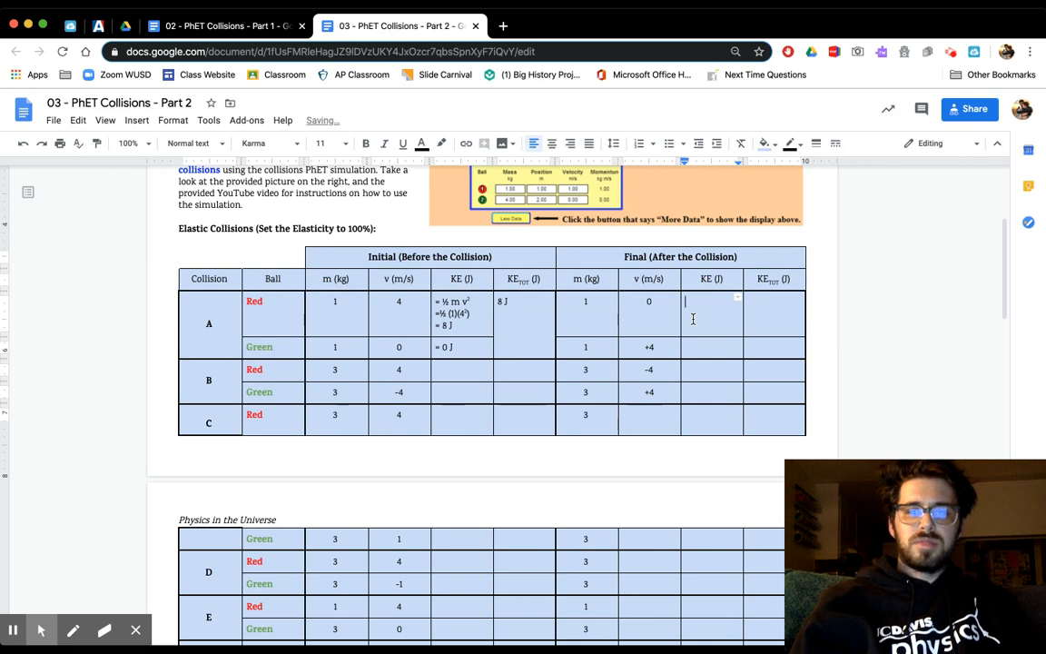
{"action": "type", "text": "= 1/2 "}
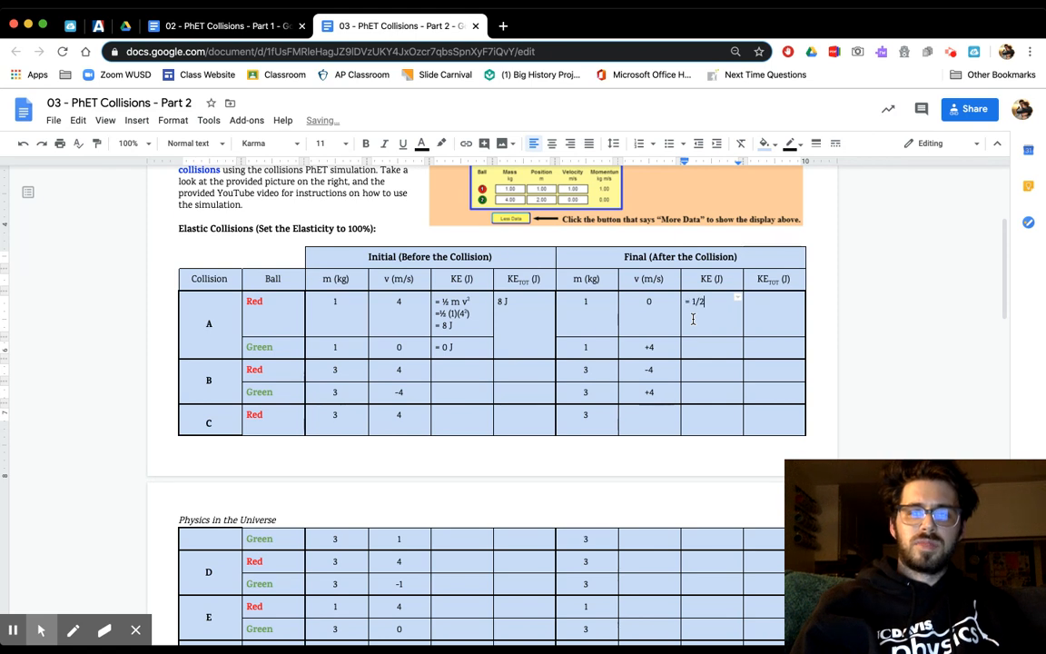
{"action": "type", "text": "("}
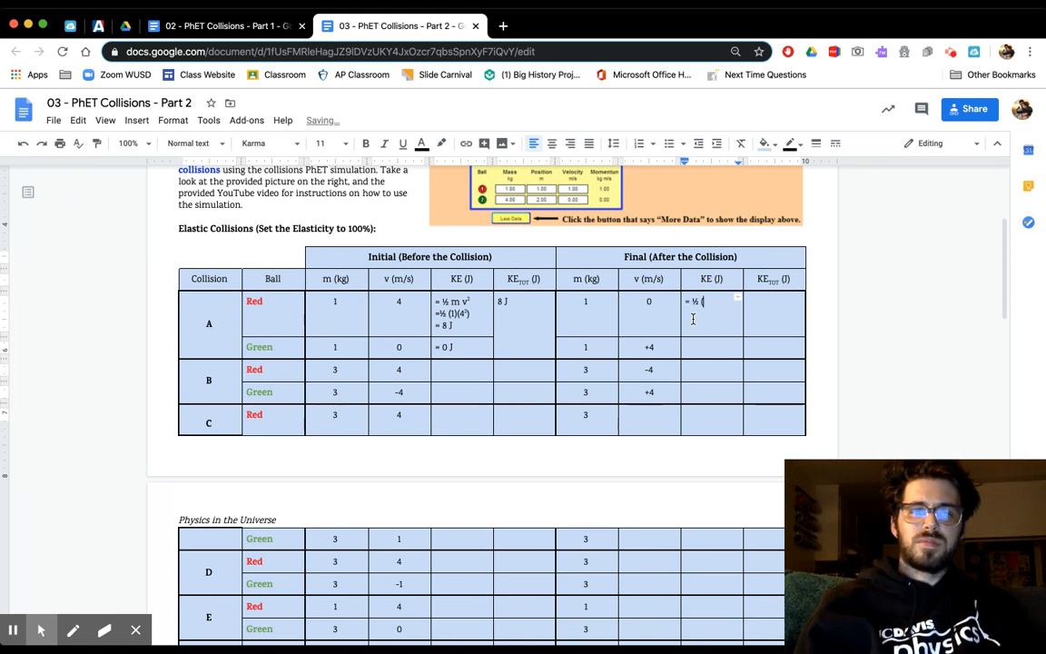
{"action": "type", "text": "1"}
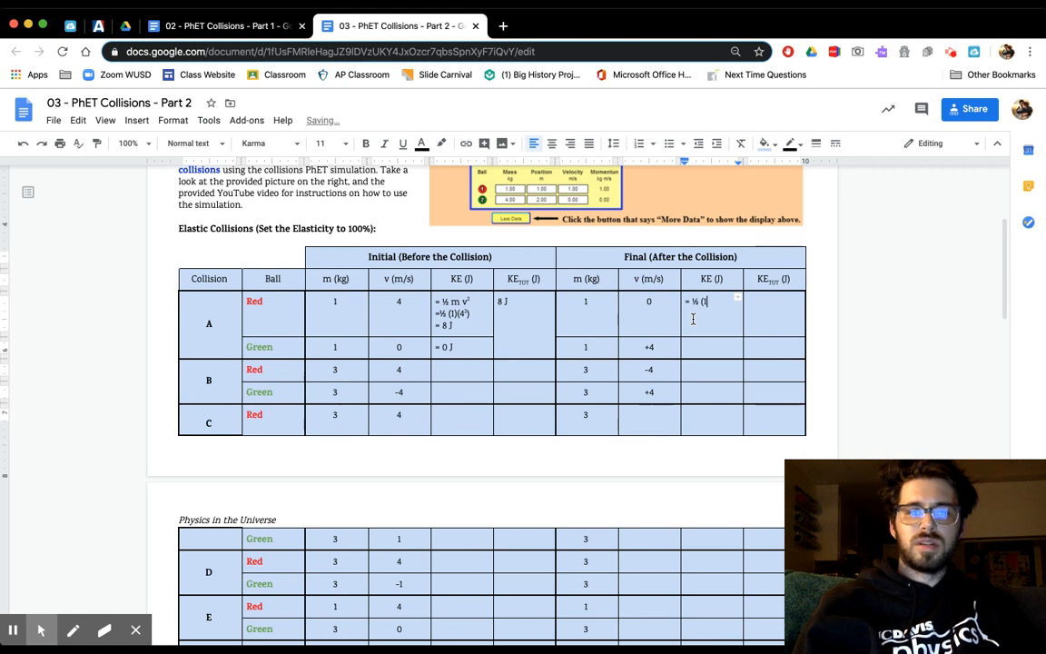
{"action": "type", "text": ")("}
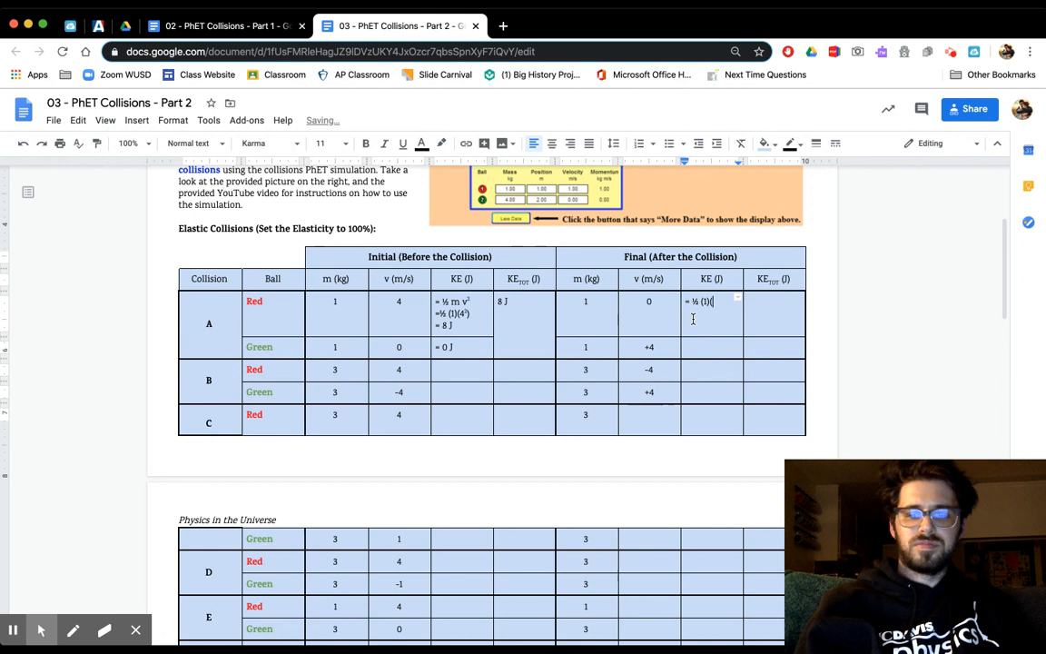
{"action": "type", "text": "0"}
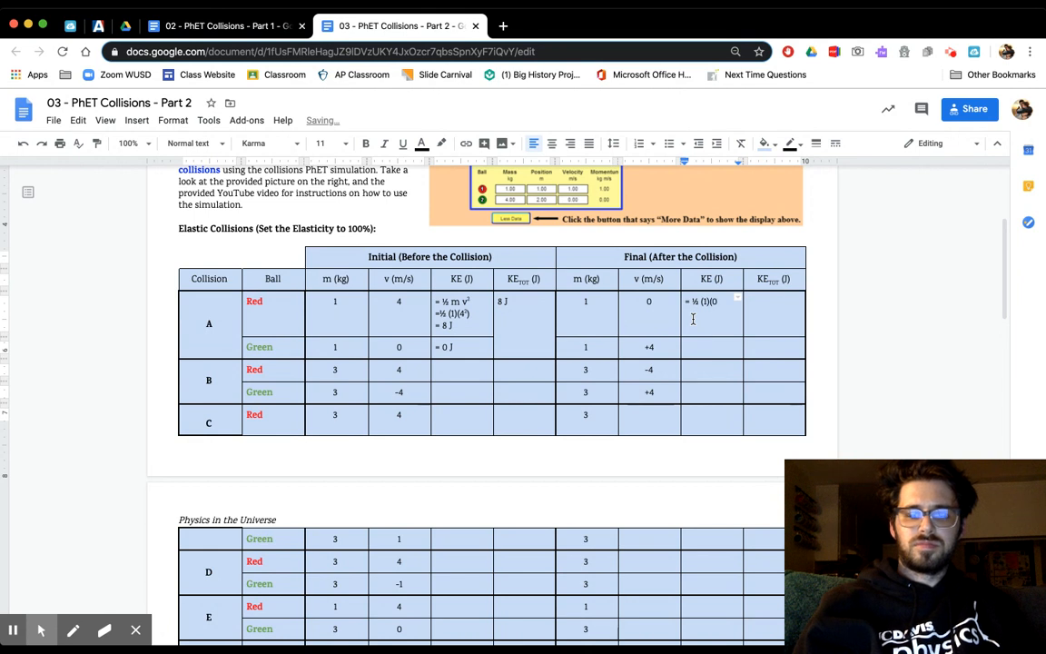
{"action": "key", "text": "ctrl+period"}
{"action": "type", "text": "2"}
{"action": "key", "text": "ctrl+period"}
{"action": "type", "text": ")"}
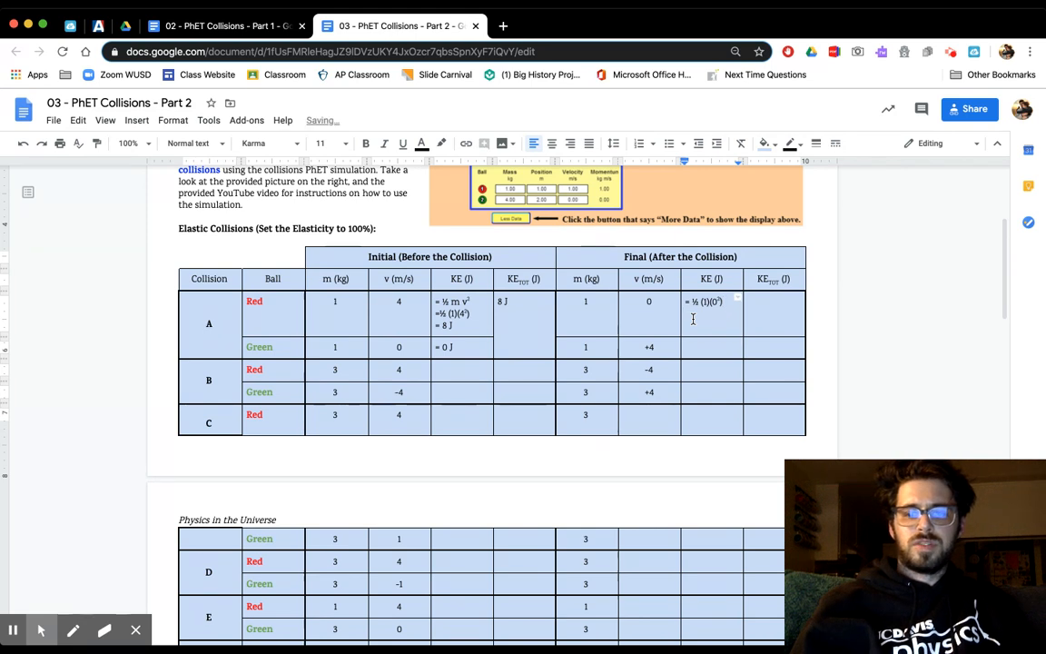
- Add the result "= 0 J" on a new line for collision A's red ball and enter "= 8 J" as the green ball's final KE
{"action": "type", "text": "= 0"}
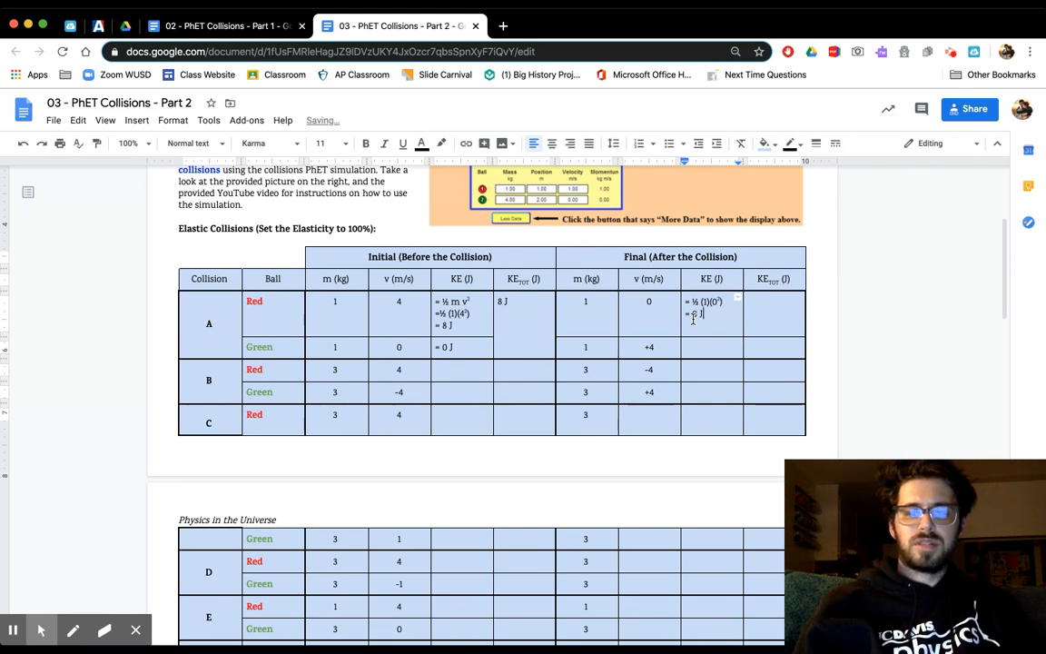
{"action": "type", "text": " J"}
{"action": "key", "text": "Down"}
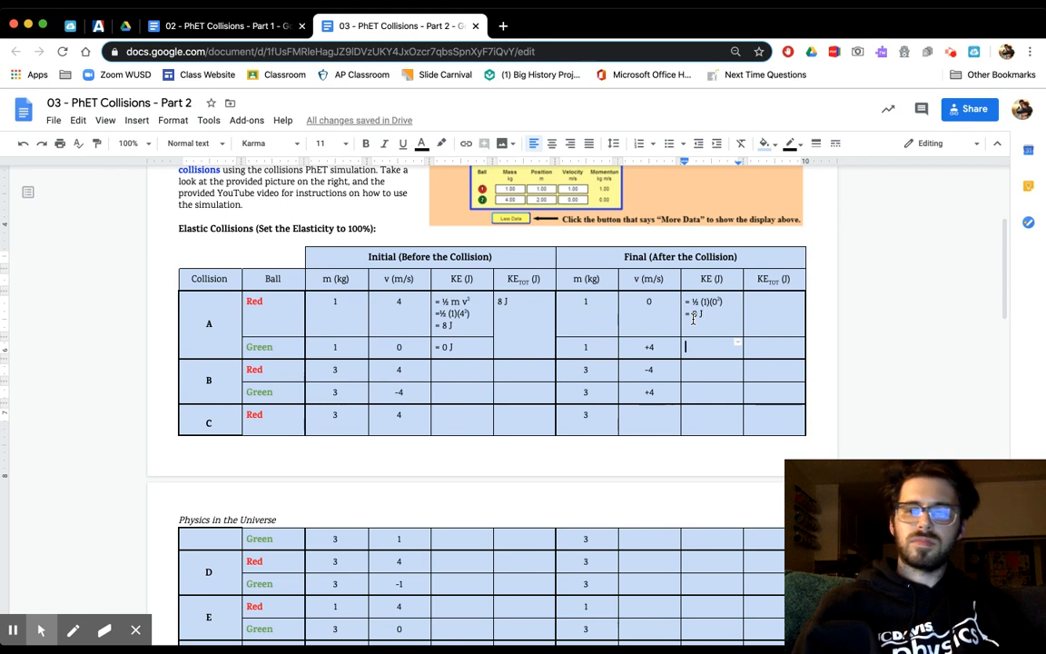
{"action": "type", "text": "= "}
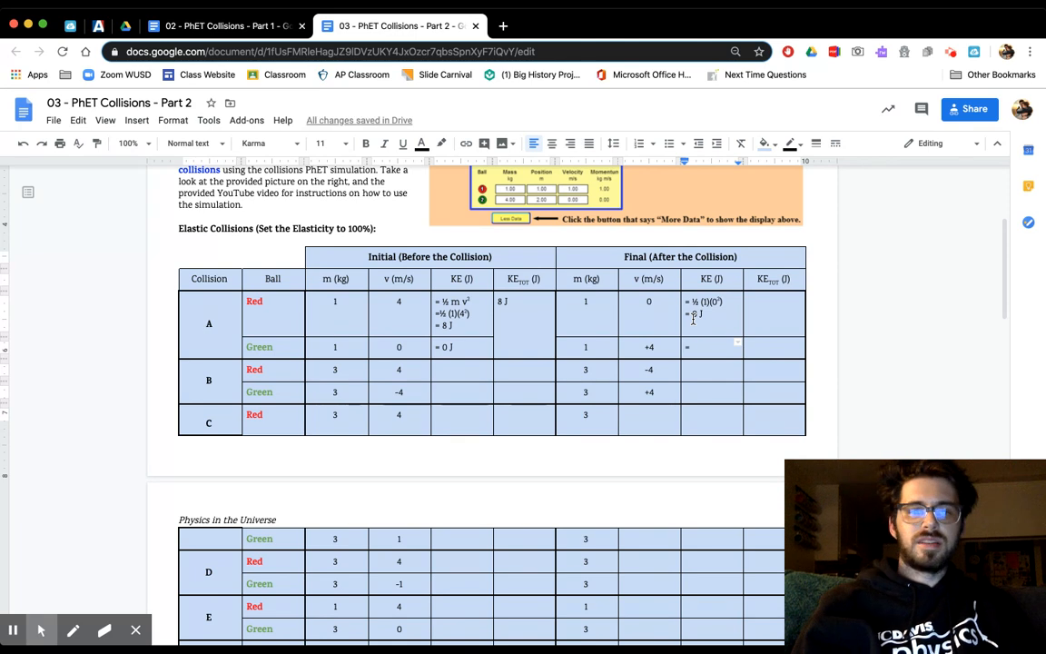
{"action": "type", "text": "8 "}
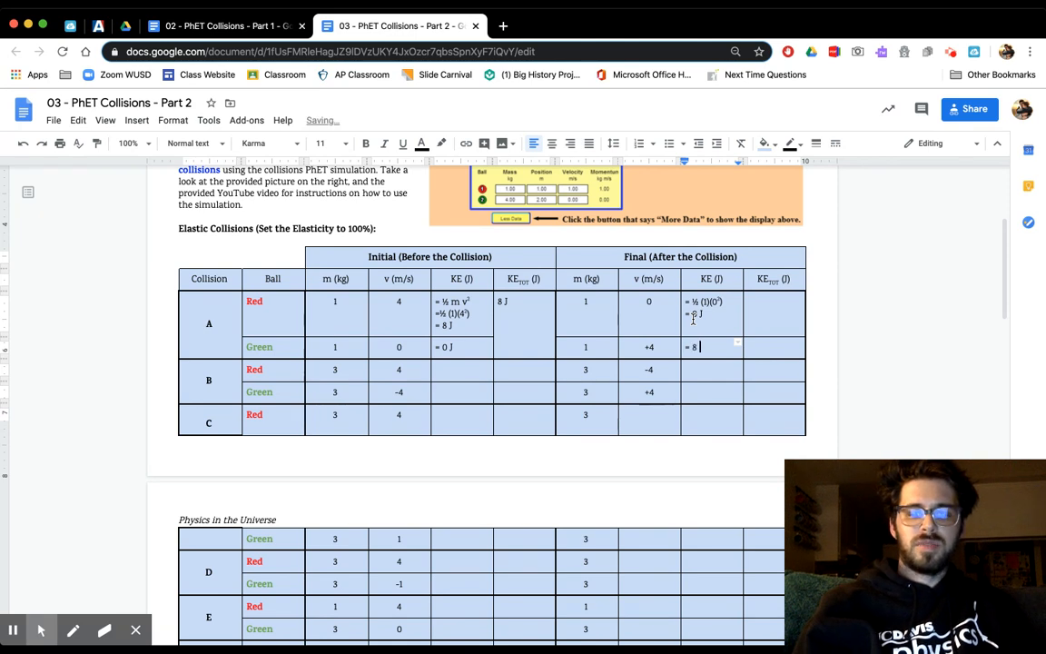
{"action": "type", "text": "J"}
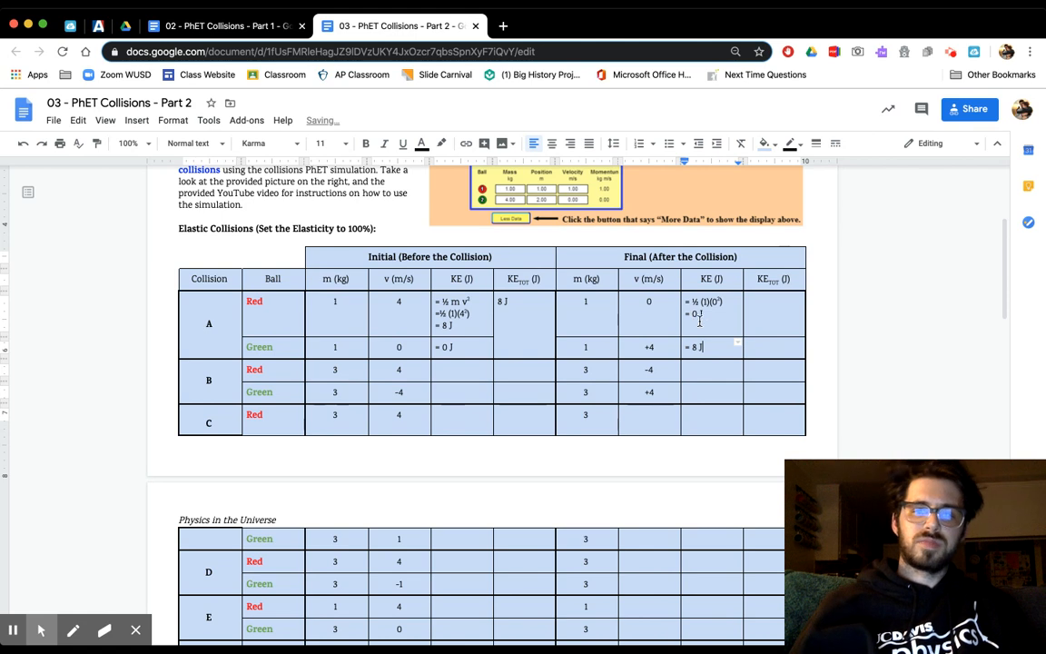
- Merge collision A's two final total kinetic energy cells and enter "8 J" in the merged cell
{"action": "left_click_drag", "start_coordinate": [765, 325], "coordinate": [765, 342]}
{"action": "right_click", "coordinate": [768, 352]}
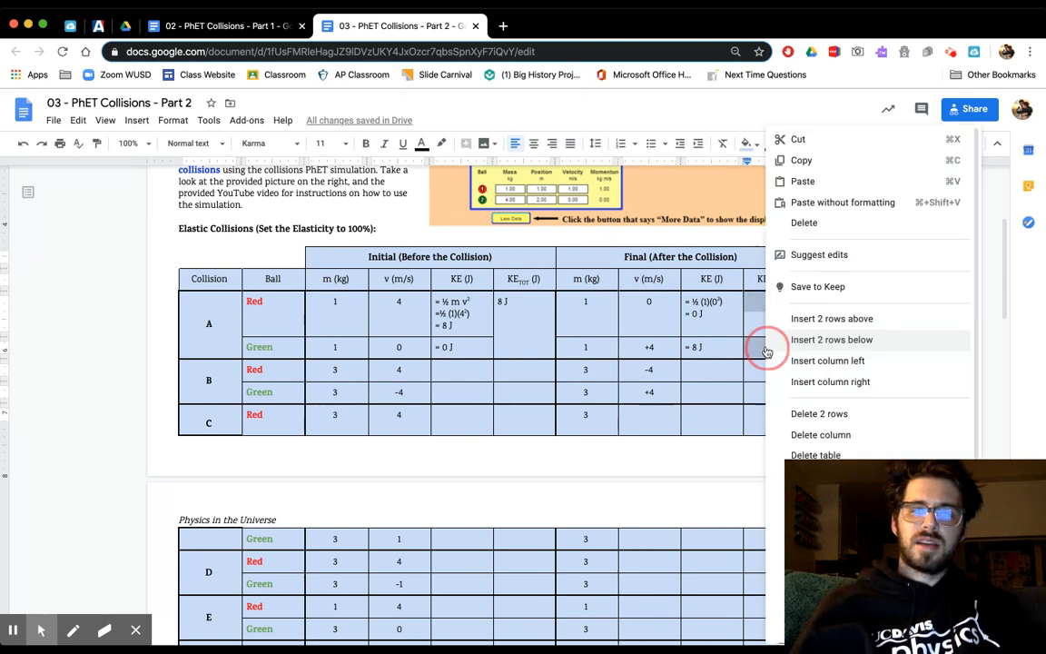
{"action": "left_click", "coordinate": [770, 333]}
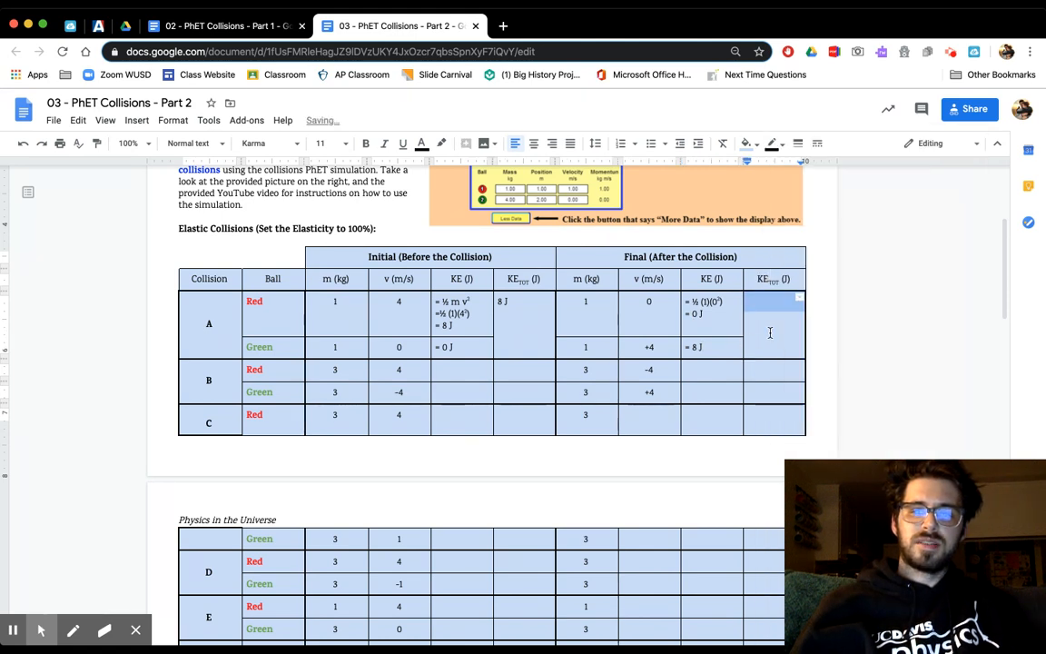
{"action": "left_click", "coordinate": [769, 320]}
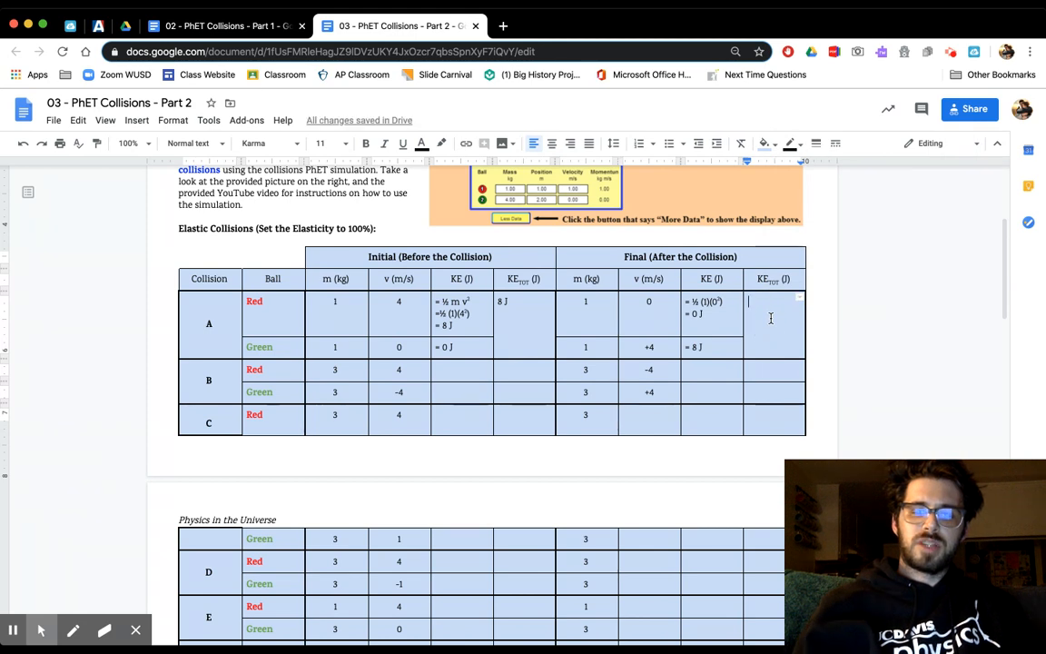
{"action": "type", "text": "8 J"}
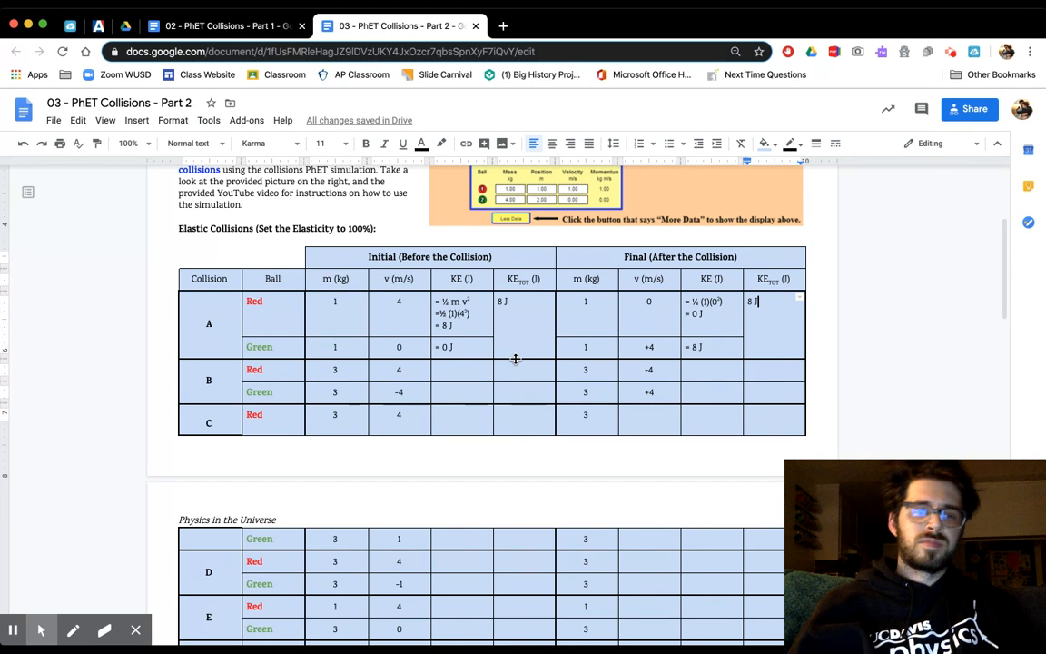
- Write "= ½ (3)(4²)" with a superscript exponent in the initial KE cell of collision B's red ball and start a new line
{"action": "left_click", "coordinate": [478, 367]}
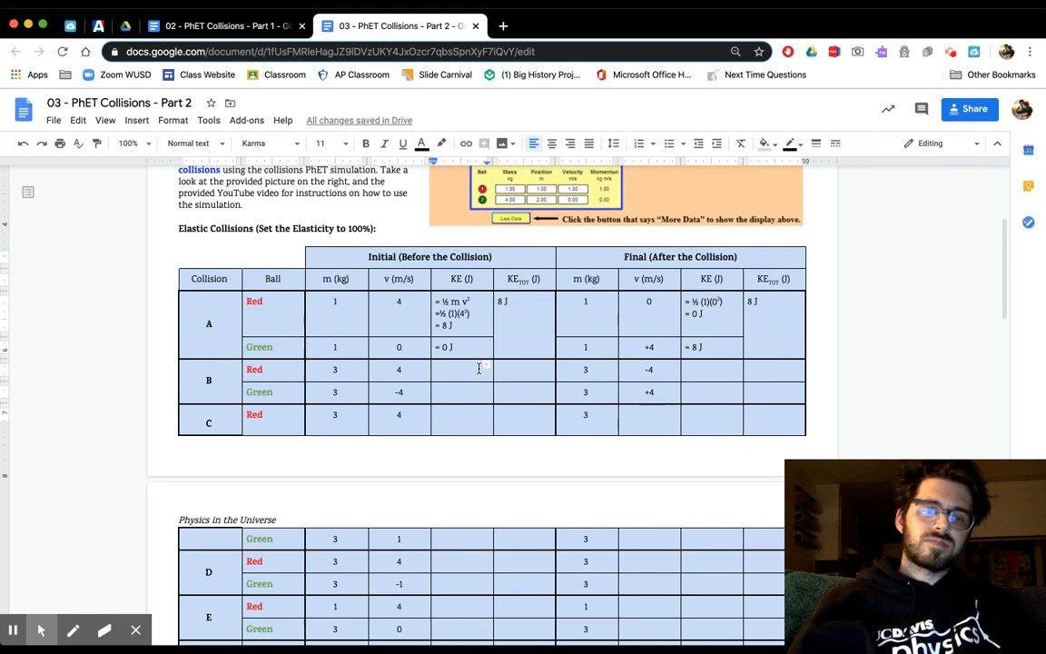
{"action": "type", "text": "= "}
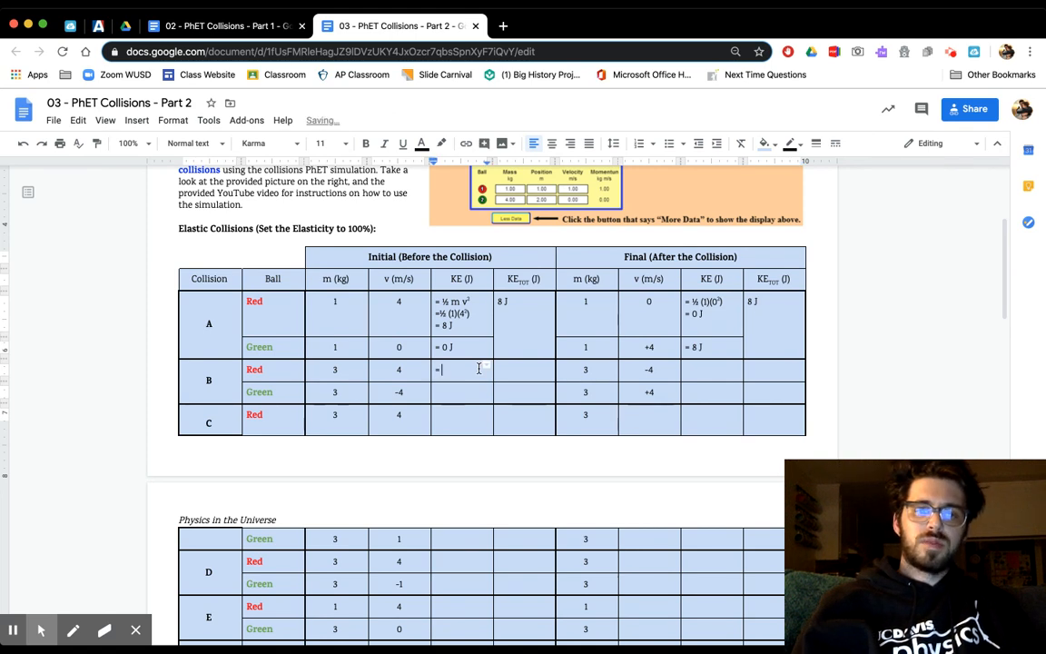
{"action": "type", "text": "1/2"}
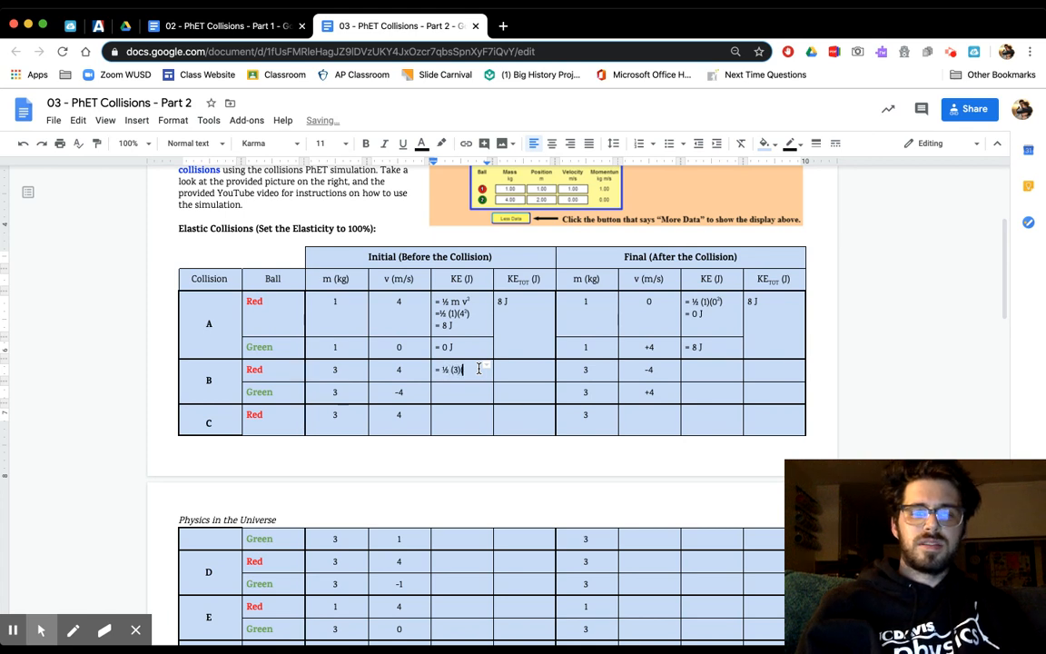
{"action": "type", "text": "(3)(4²"}
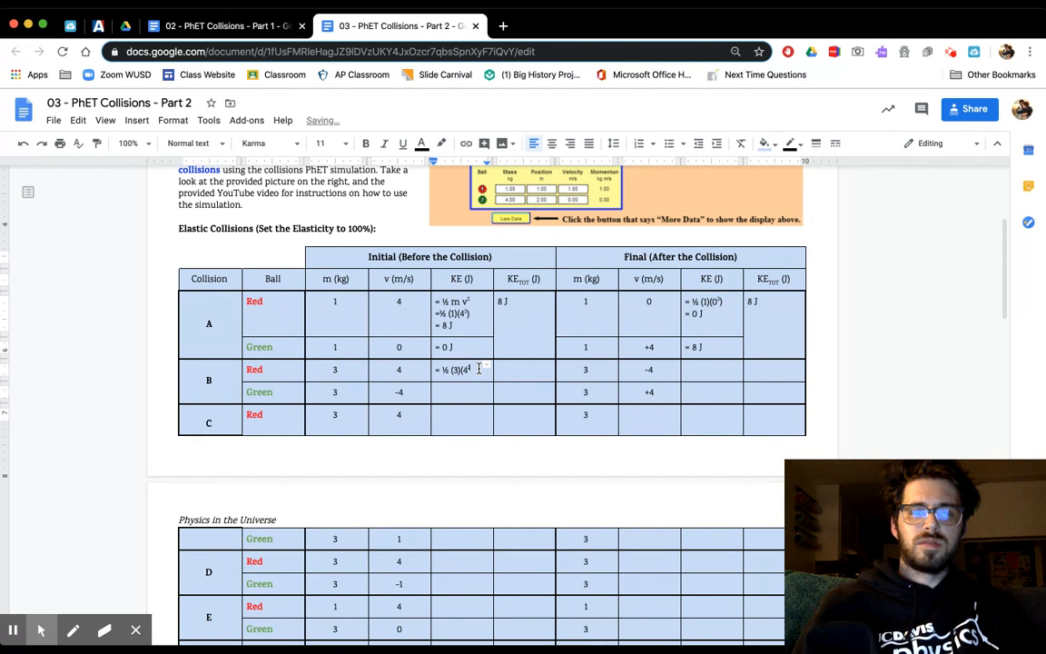
{"action": "type", "text": ")"}
{"action": "key", "text": "Return"}
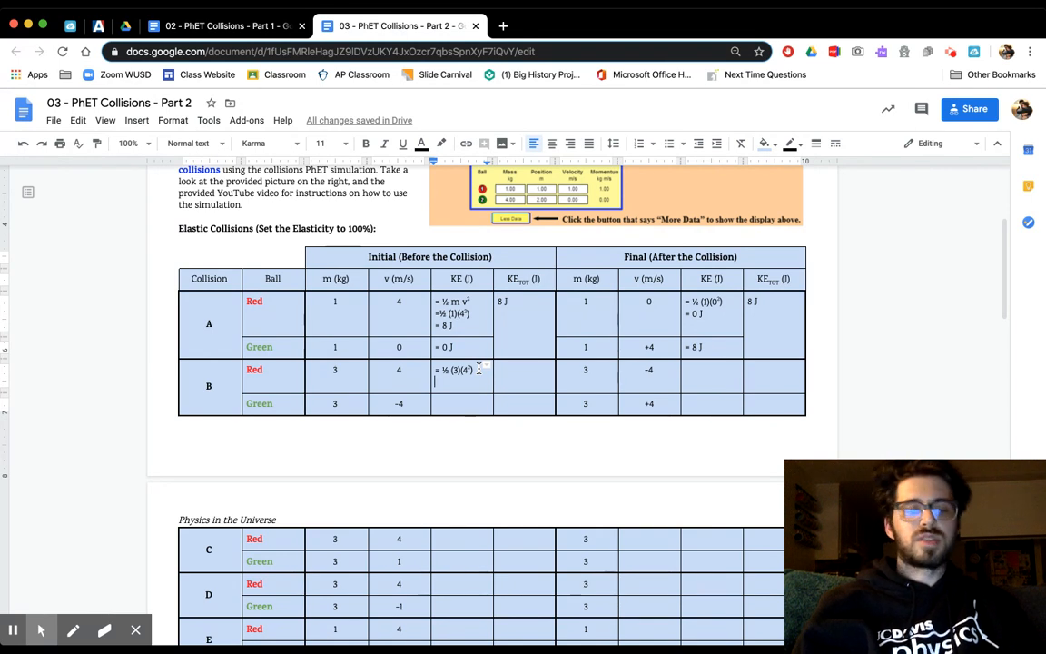
- Calculate 16*3 with a Google search in a new browser tab, and return to the Collisions Part 2 document
{"action": "key", "text": "super+t"}
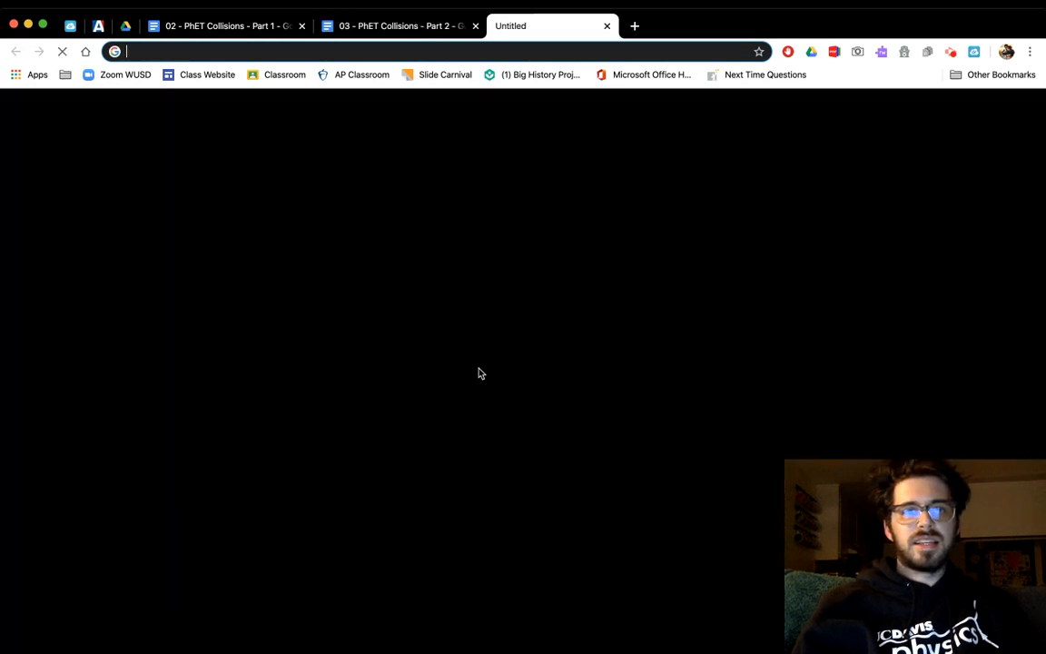
{"action": "type", "text": "16*3"}
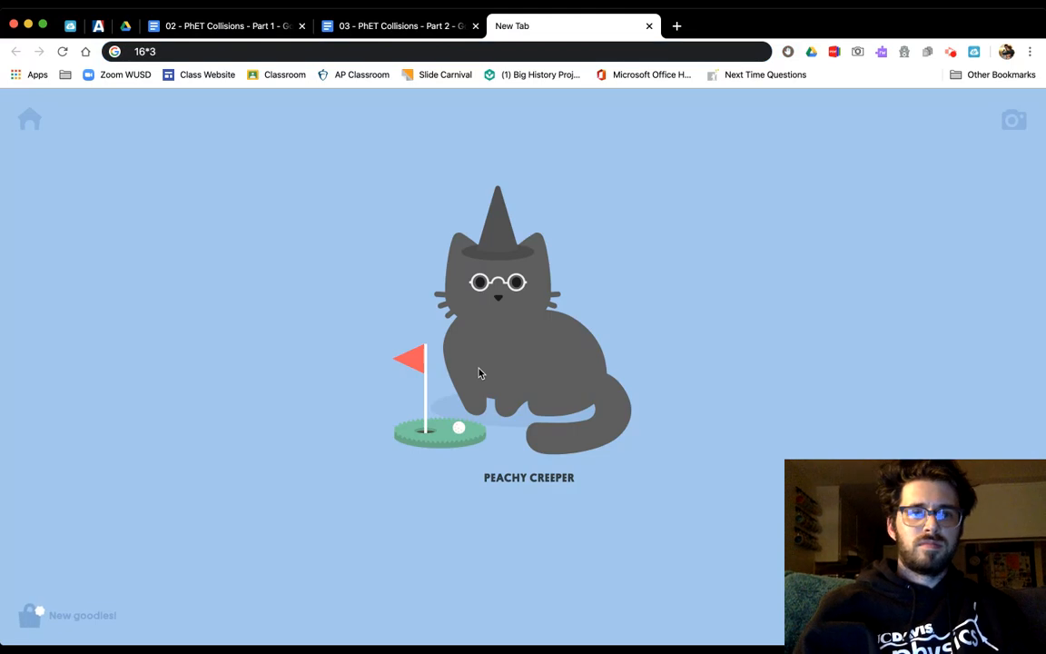
{"action": "key", "text": "Return"}
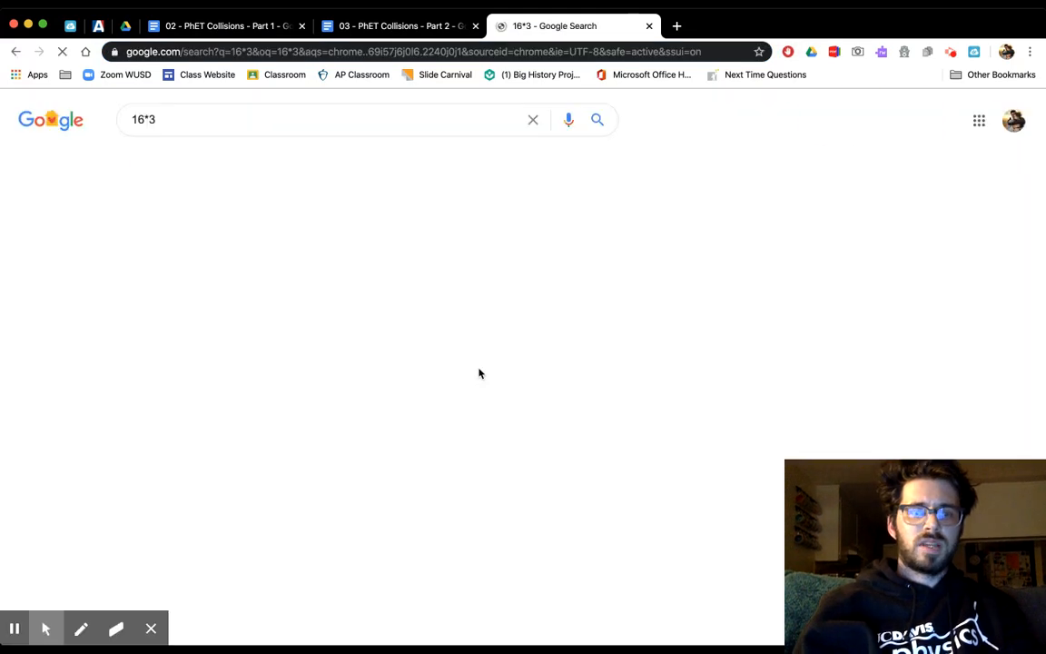
{"action": "left_click", "coordinate": [416, 27]}
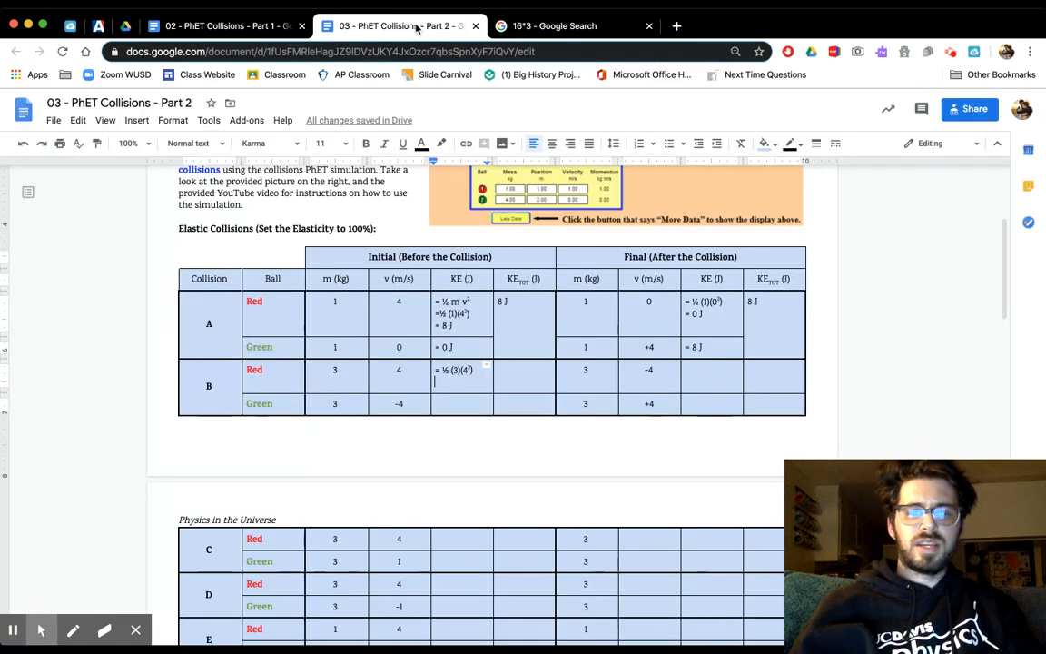
- Add "= 24 J" to collision B's red ball initial KE and write "= ½ (3)(-4²)" with a superscript exponent for the green ball
{"action": "type", "text": "= 24 J"}
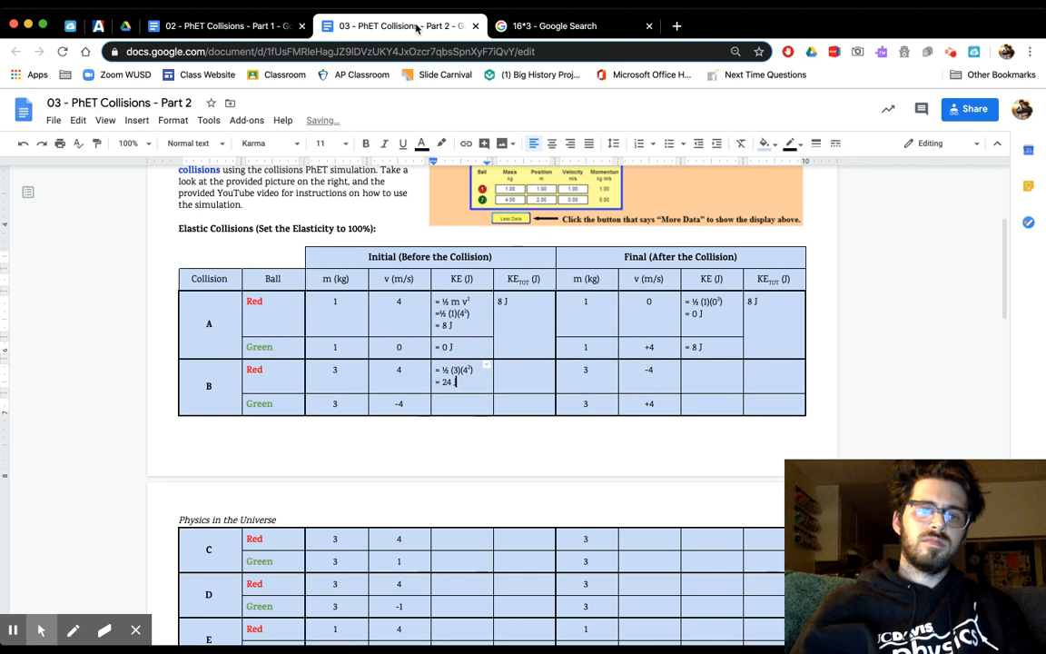
{"action": "key", "text": "Down"}
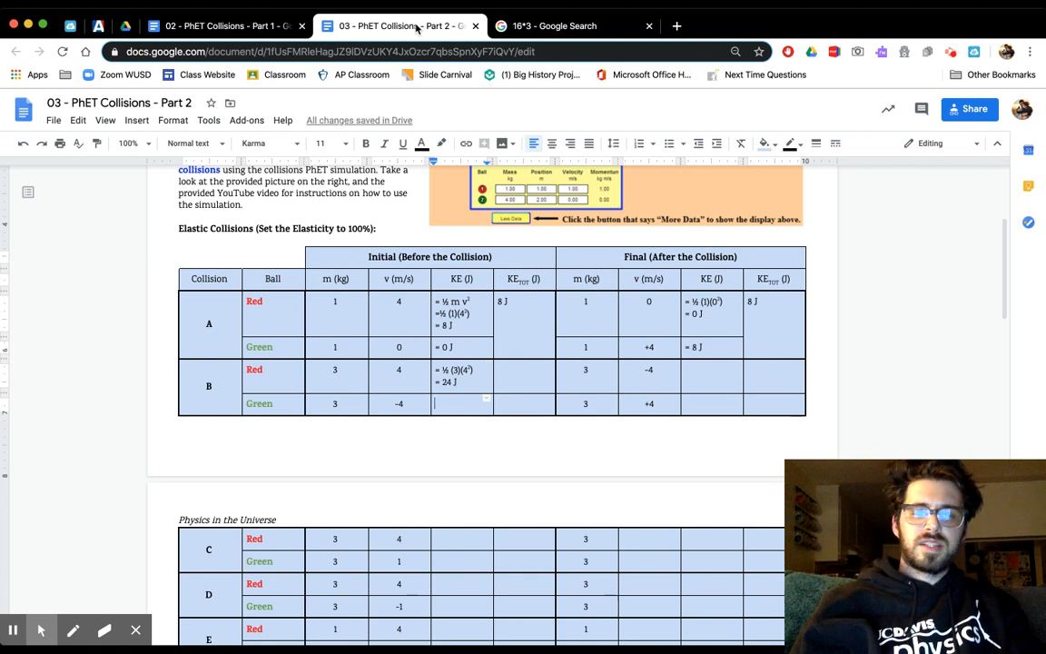
{"action": "type", "text": "= 1/2 "}
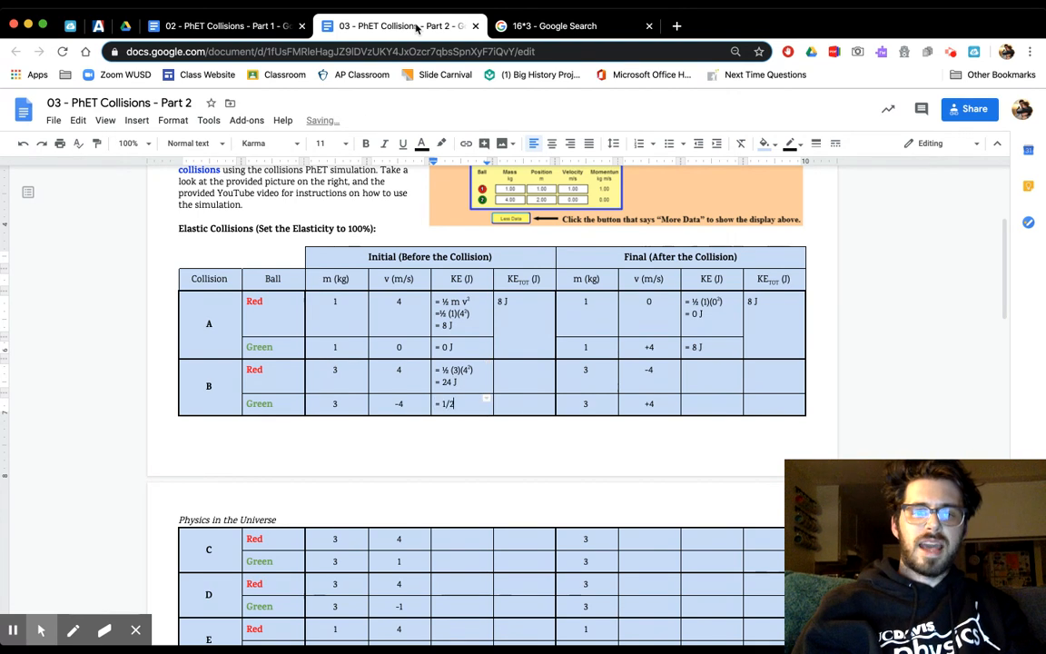
{"action": "type", "text": "(3"}
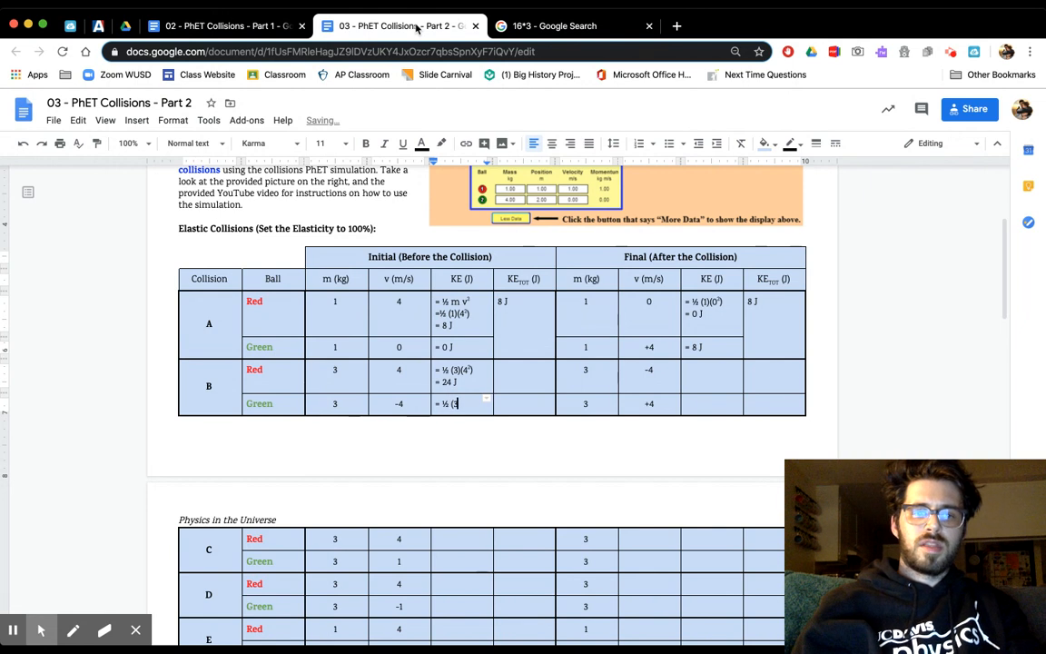
{"action": "type", "text": ")"}
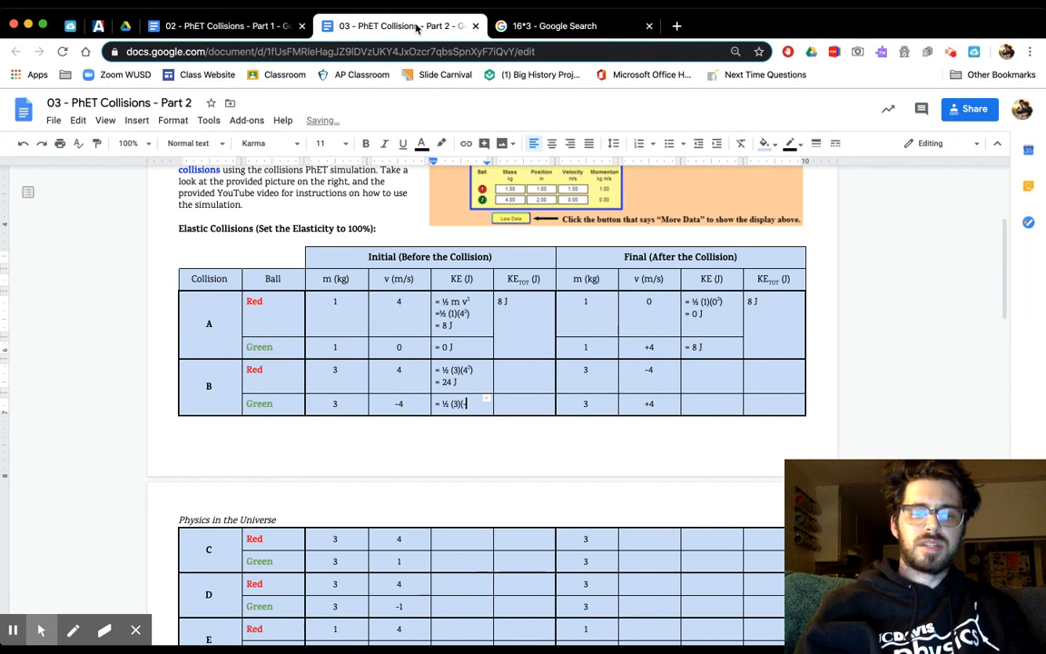
{"action": "type", "text": "(-4"}
{"action": "key", "text": "super+period"}
{"action": "type", "text": "2"}
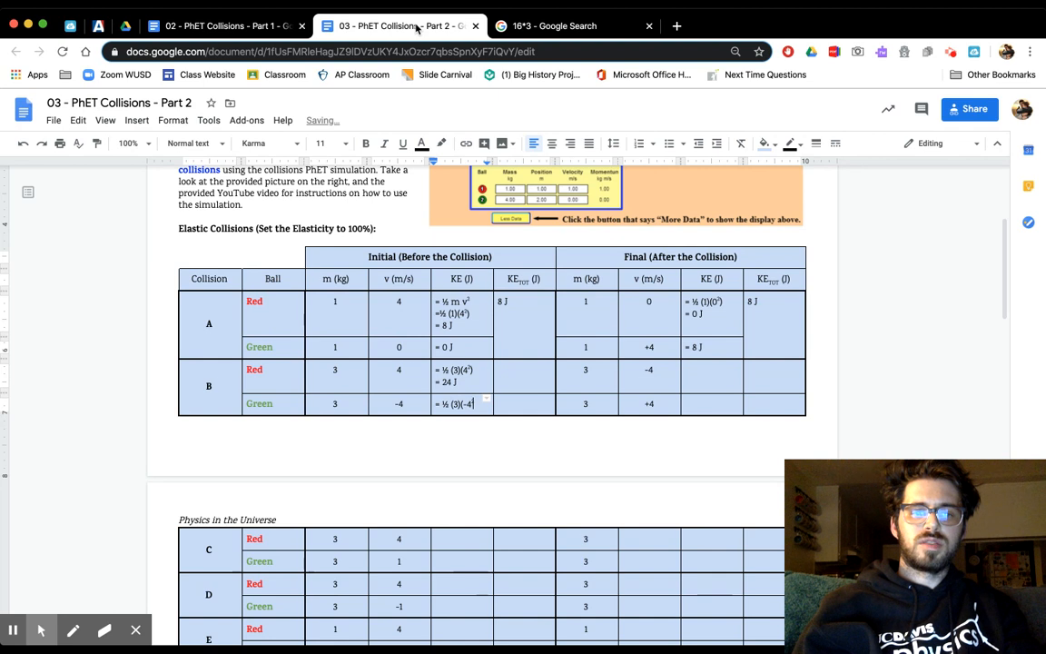
{"action": "key", "text": "super+period"}
{"action": "type", "text": ")"}
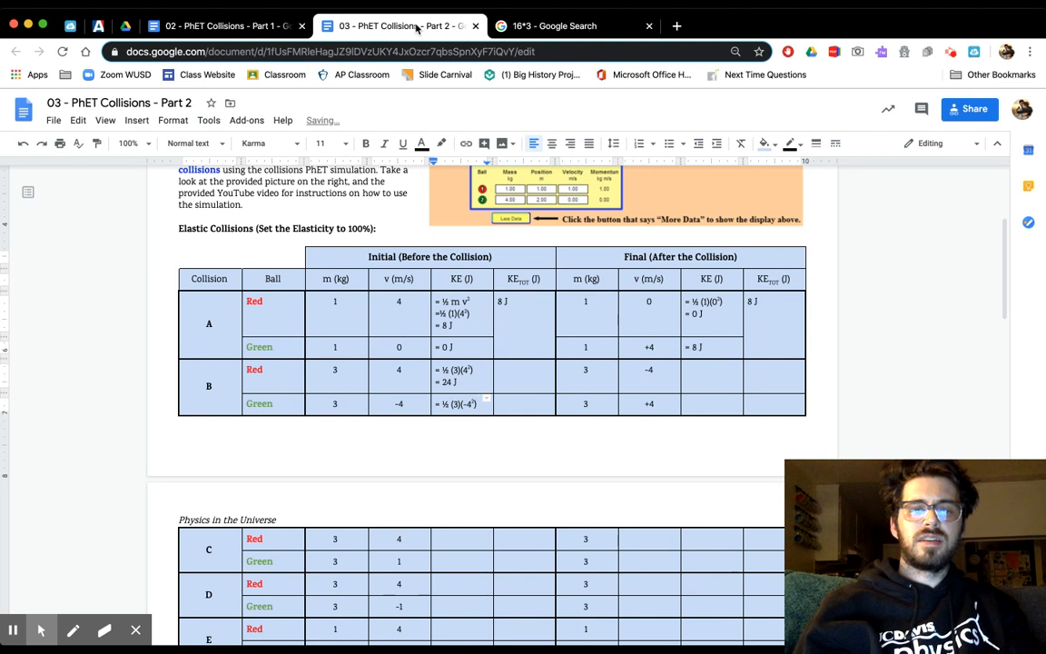
- Add the result "= 24 J" on a new line in the initial KE cell of collision B's green ball
{"action": "key", "text": "Return"}
{"action": "type", "text": "="}
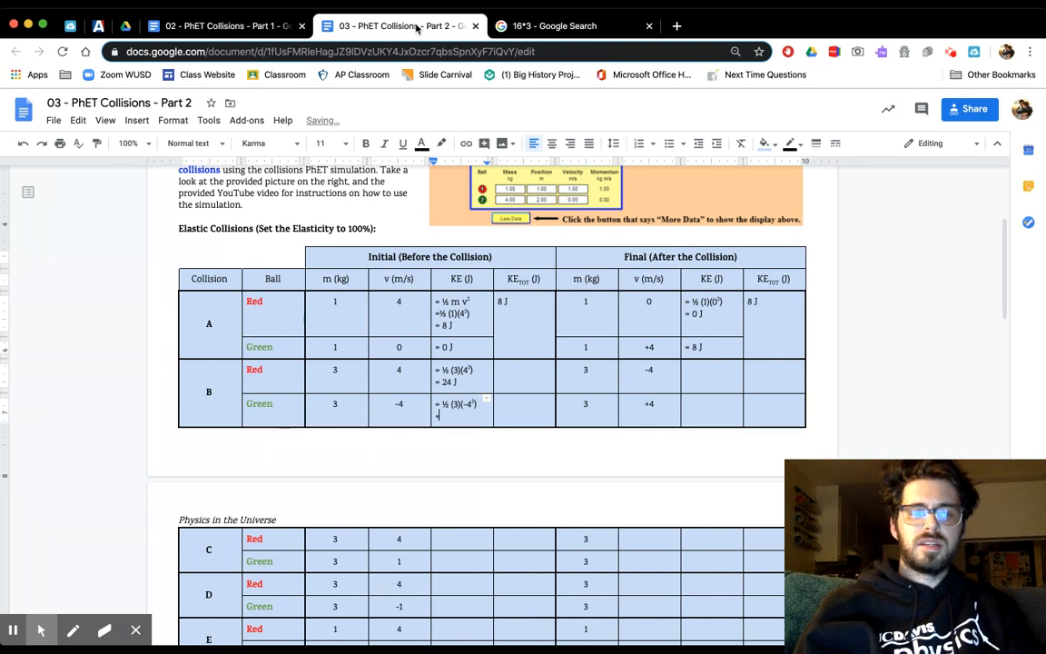
{"action": "type", "text": " 24 J"}
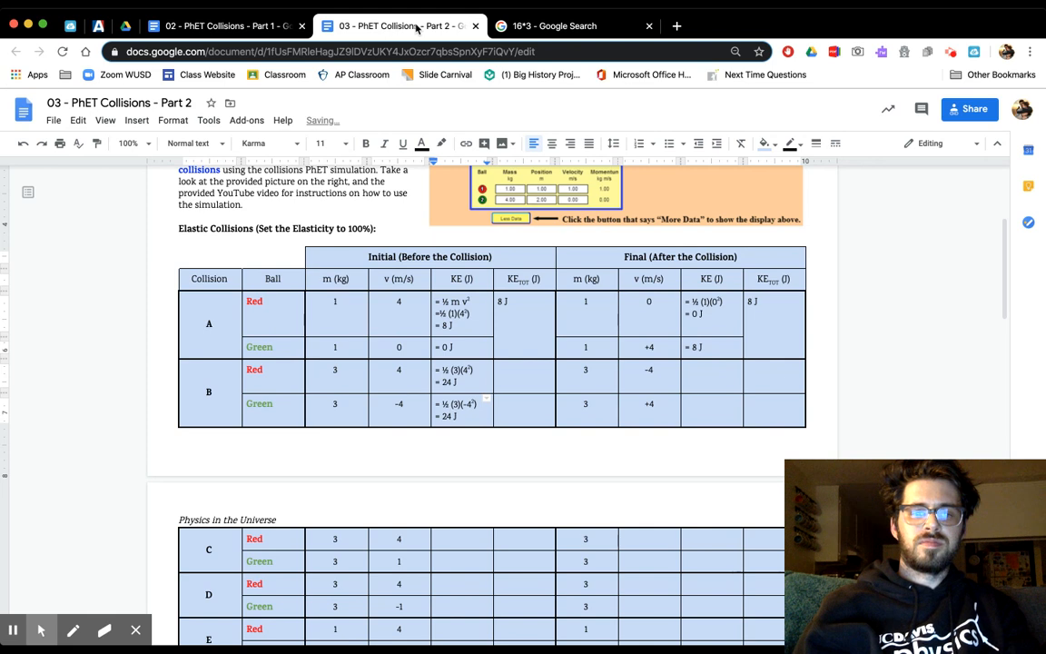
- Merge collision B's two initial total kinetic energy cells and enter "48 J" in the merged cell
{"action": "left_click", "coordinate": [517, 378]}
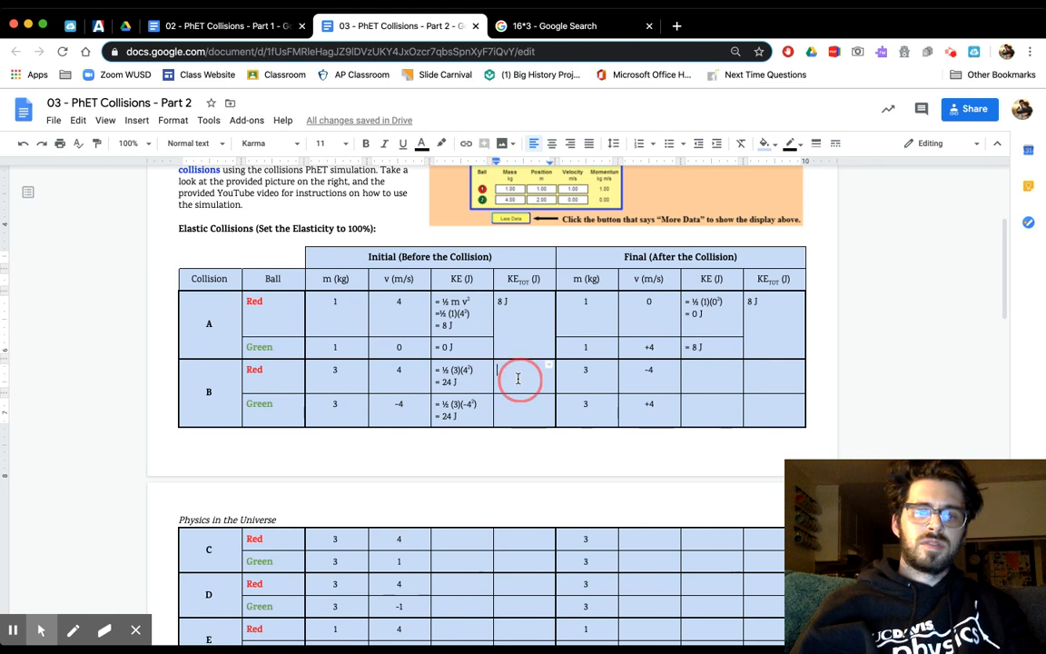
{"action": "left_click_drag", "start_coordinate": [517, 379], "coordinate": [518, 401]}
{"action": "right_click", "coordinate": [519, 401]}
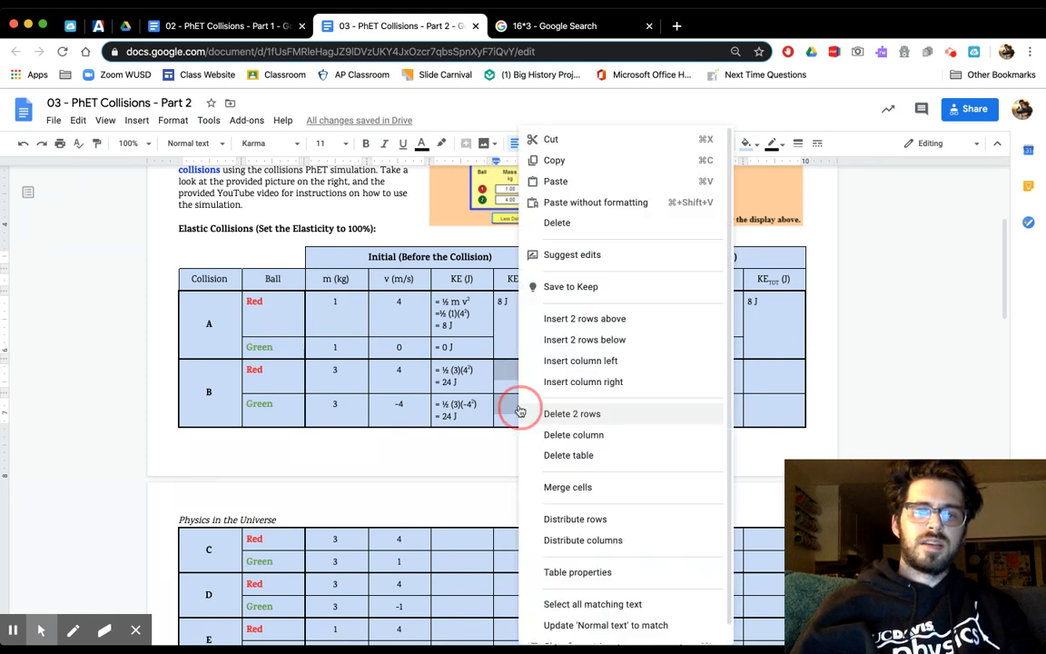
{"action": "left_click", "coordinate": [553, 493]}
{"action": "left_click", "coordinate": [531, 404]}
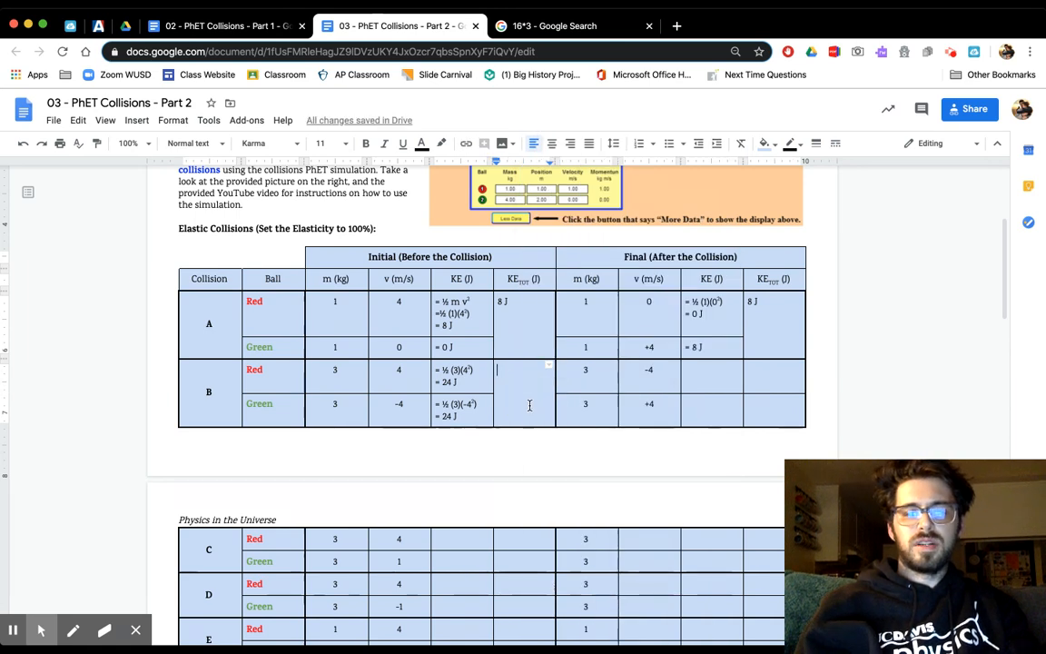
{"action": "type", "text": "48 J"}
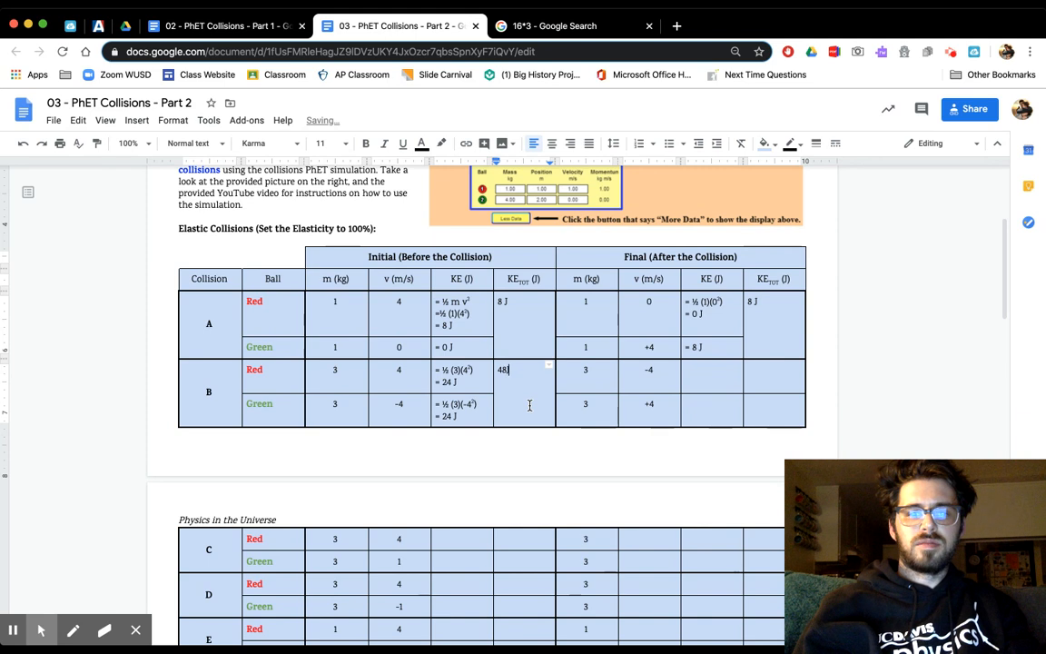
{"action": "key", "text": "Left"}
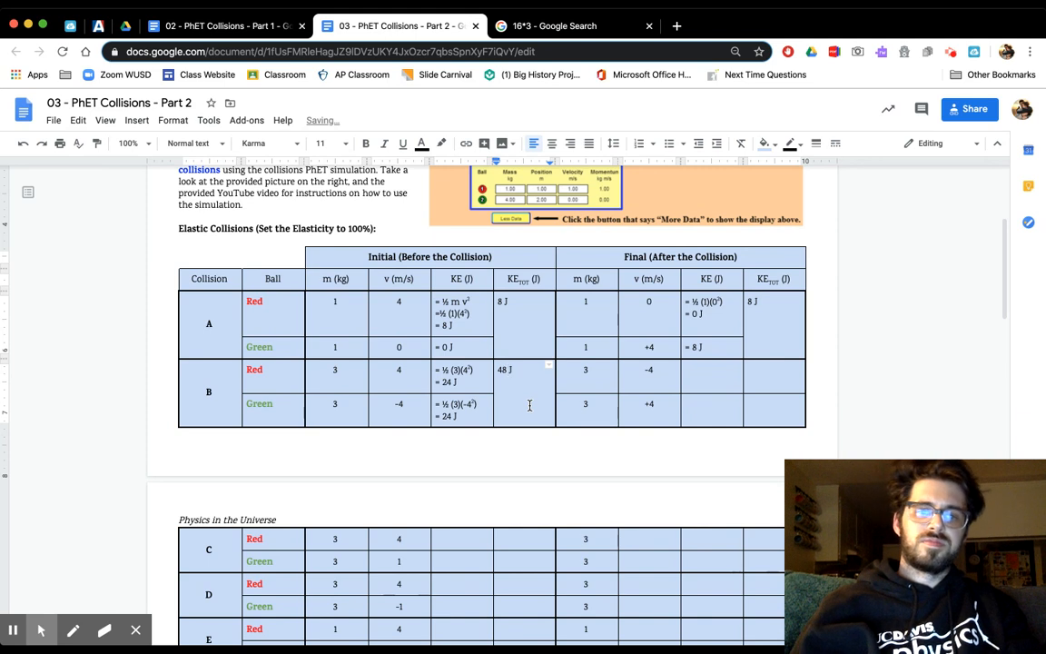
- Enter "= 24 J" as the final KE of both the red and the green ball in collision B
{"action": "left_click", "coordinate": [694, 380]}
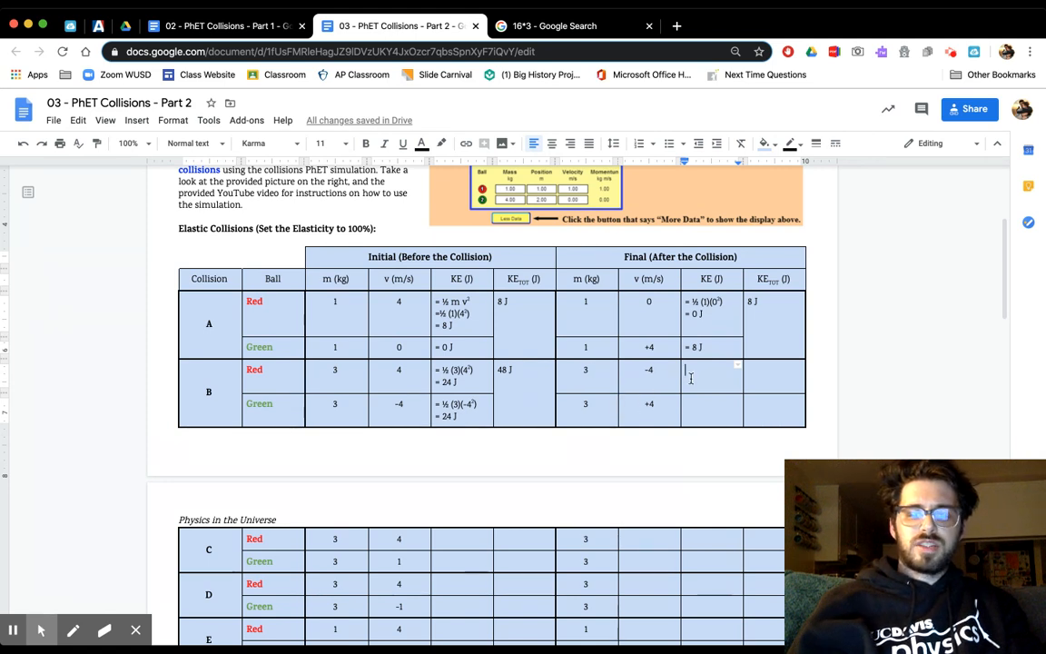
{"action": "type", "text": "= 24"}
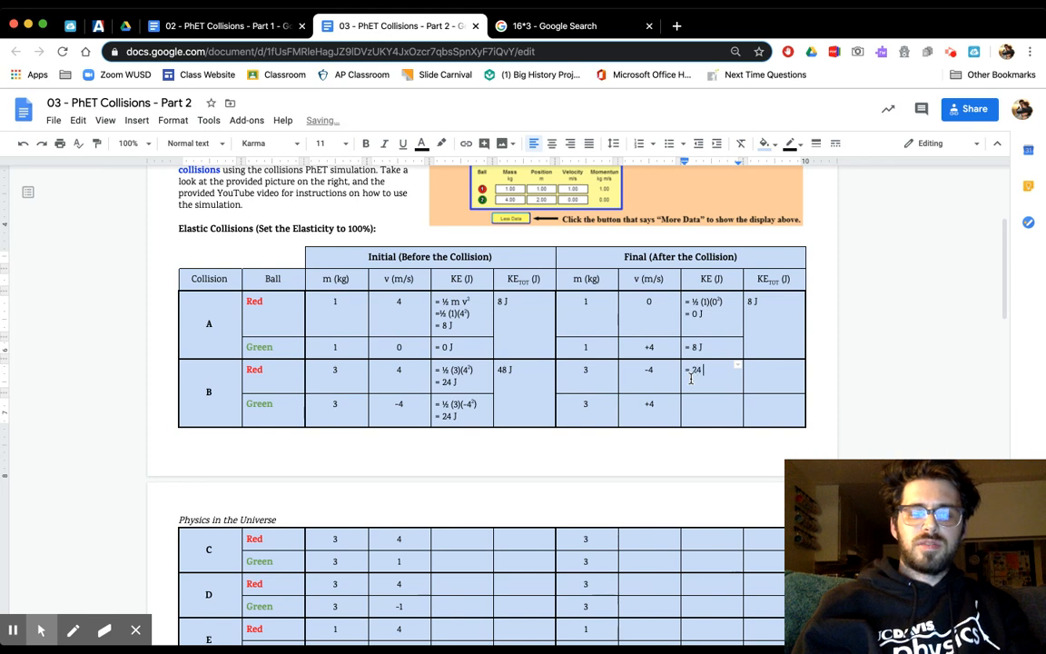
{"action": "type", "text": " J"}
{"action": "key", "text": "Down"}
{"action": "type", "text": "= "}
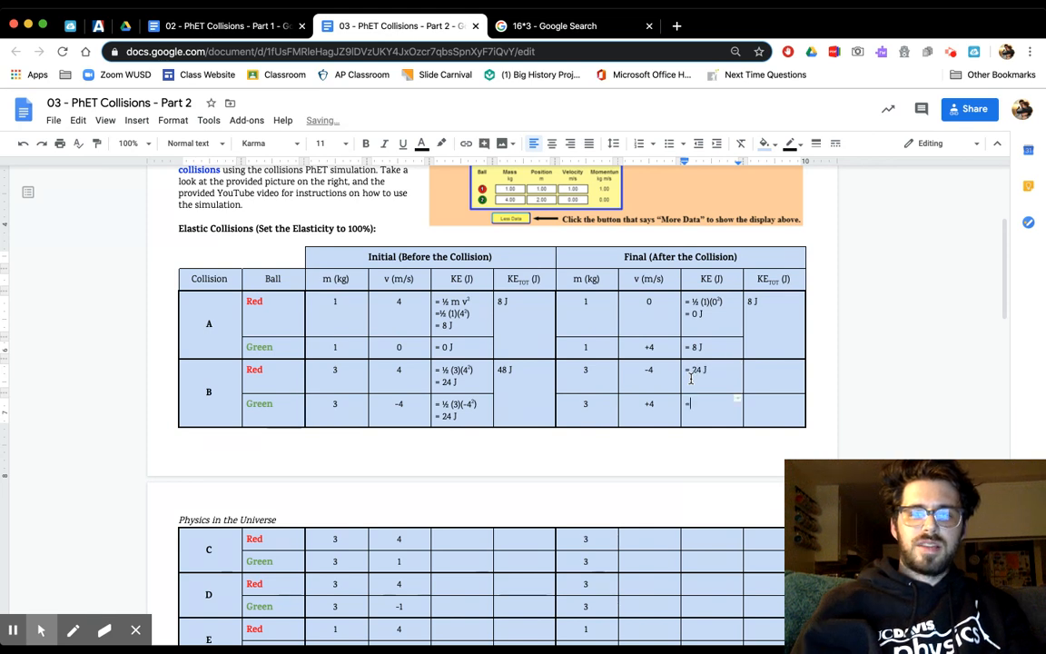
{"action": "type", "text": "24 J"}
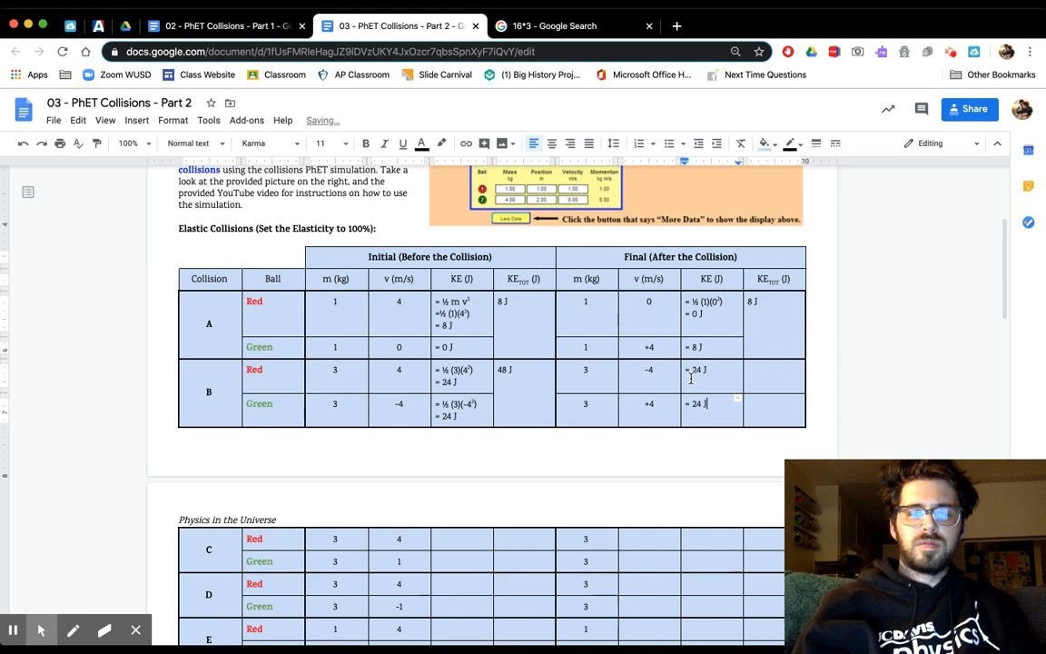
- Merge collision B's two final total kinetic energy cells and enter "48 J" in the merged cell
{"action": "left_click_drag", "start_coordinate": [759, 379], "coordinate": [757, 397]}
{"action": "right_click", "coordinate": [757, 397]}
{"action": "left_click", "coordinate": [799, 515]}
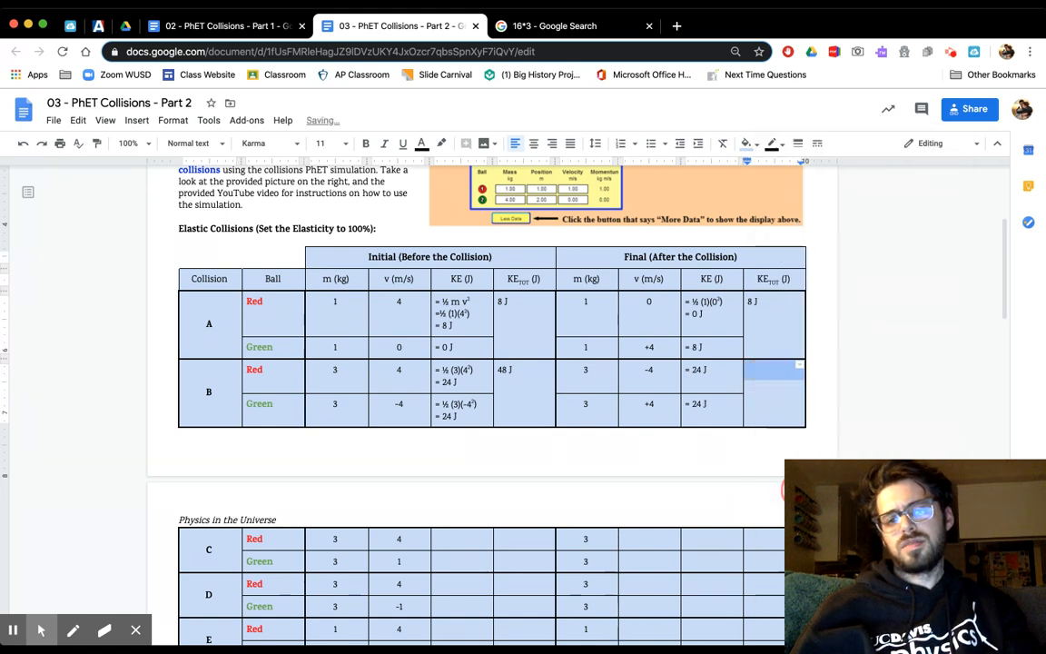
{"action": "left_click", "coordinate": [769, 378]}
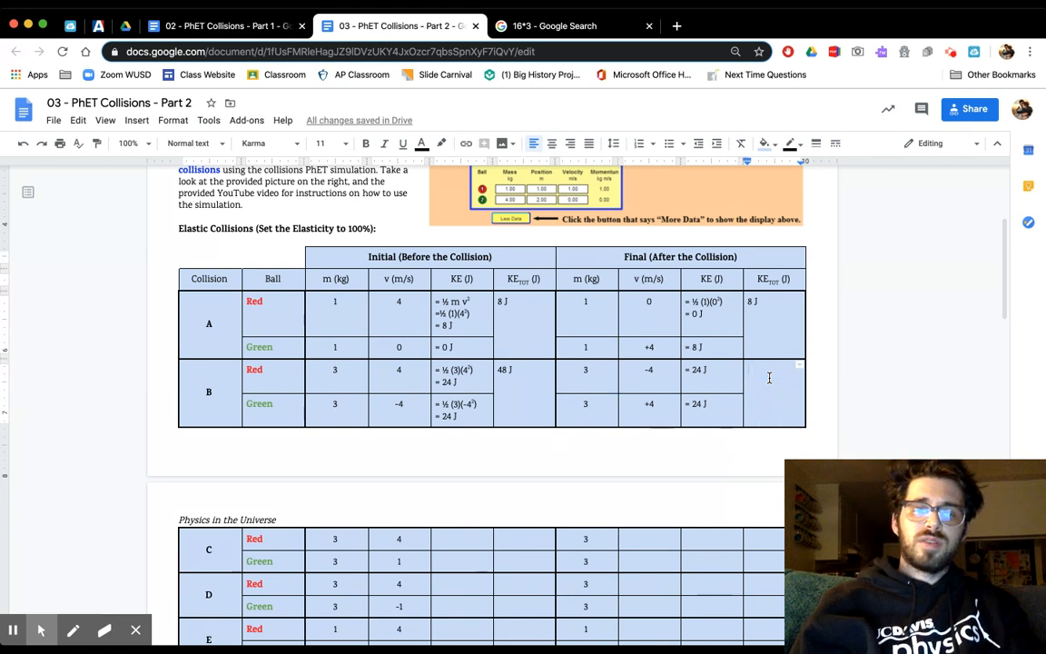
{"action": "type", "text": "48 J"}
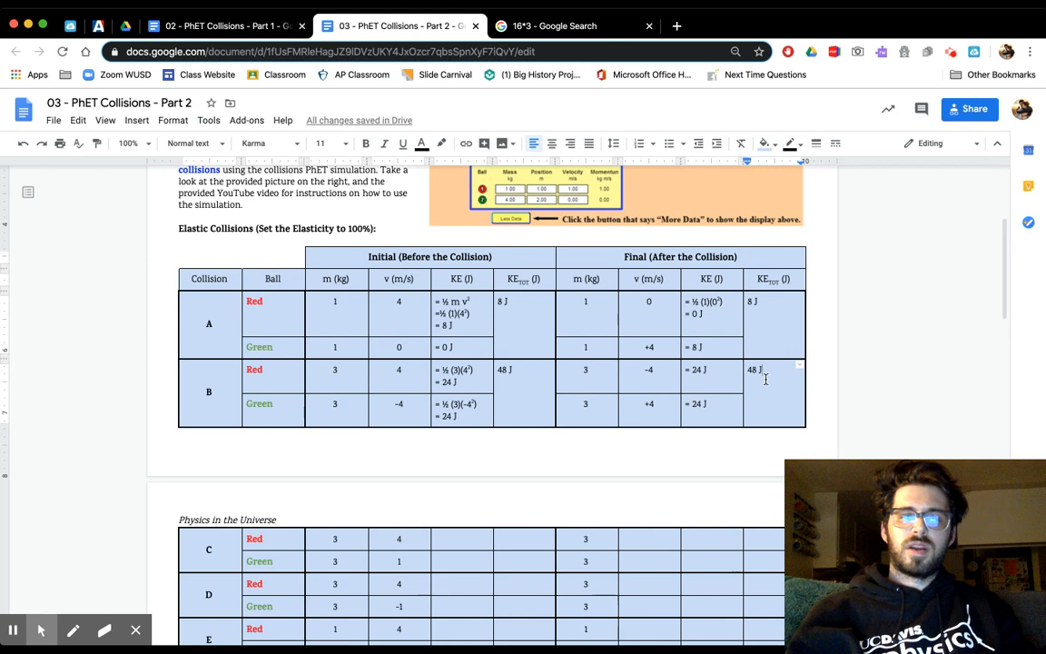
- Review the remaining elasticity tables and the Conclusion question in Part 2, check the Part 1 document, and return to Part 2
{"action": "scroll", "coordinate": [745, 383], "scroll_direction": "down", "scroll_amount": 5}
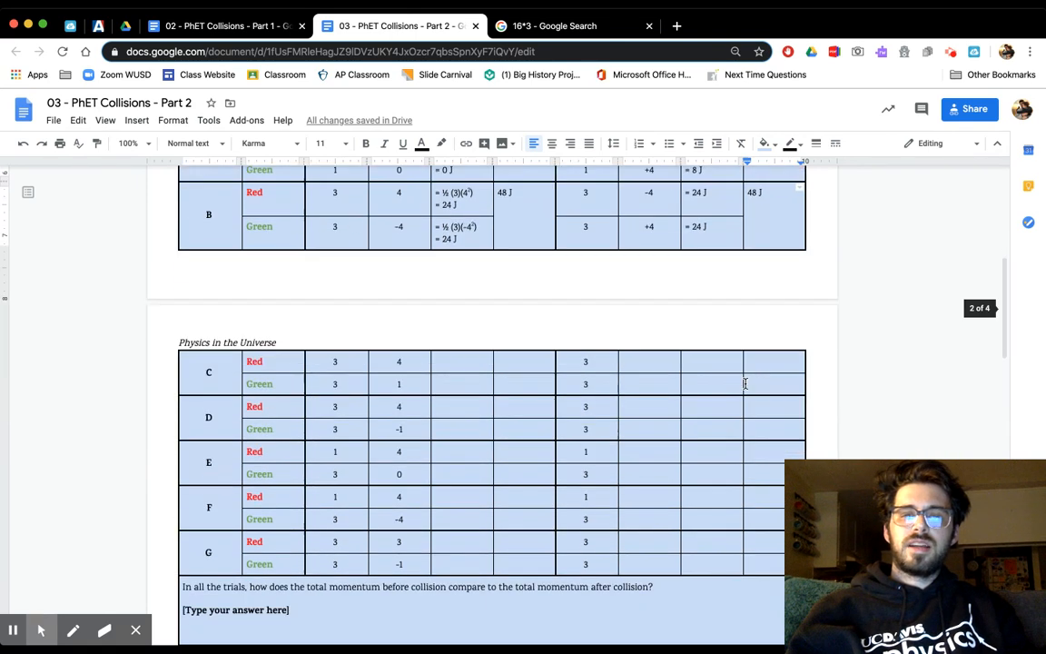
{"action": "scroll", "coordinate": [745, 383], "scroll_direction": "down", "scroll_amount": 2}
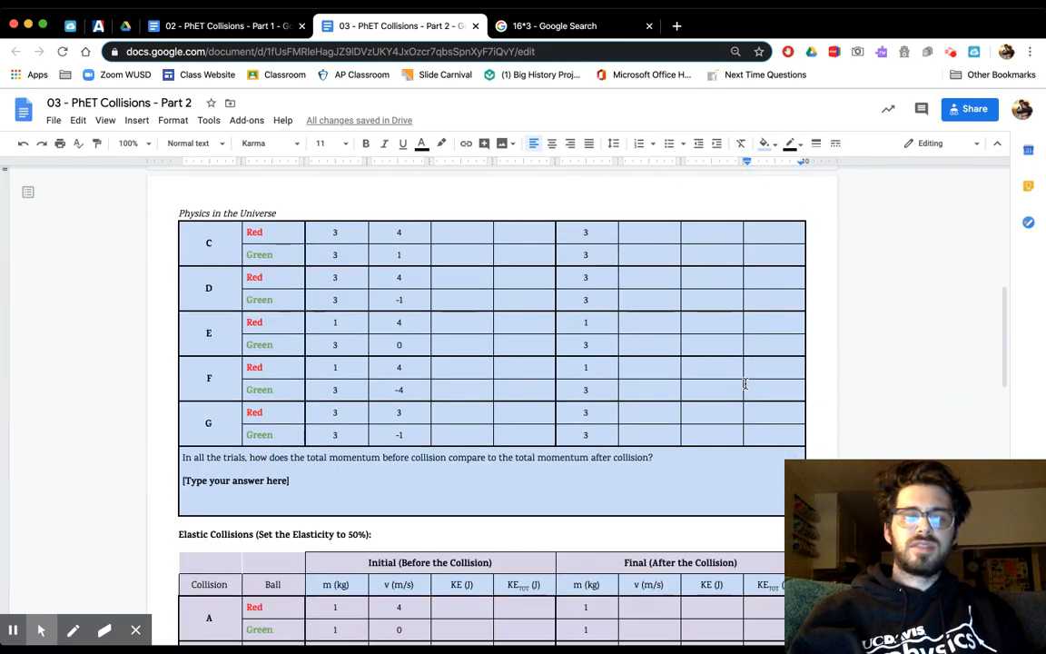
{"action": "scroll", "coordinate": [745, 383], "scroll_direction": "down", "scroll_amount": 7}
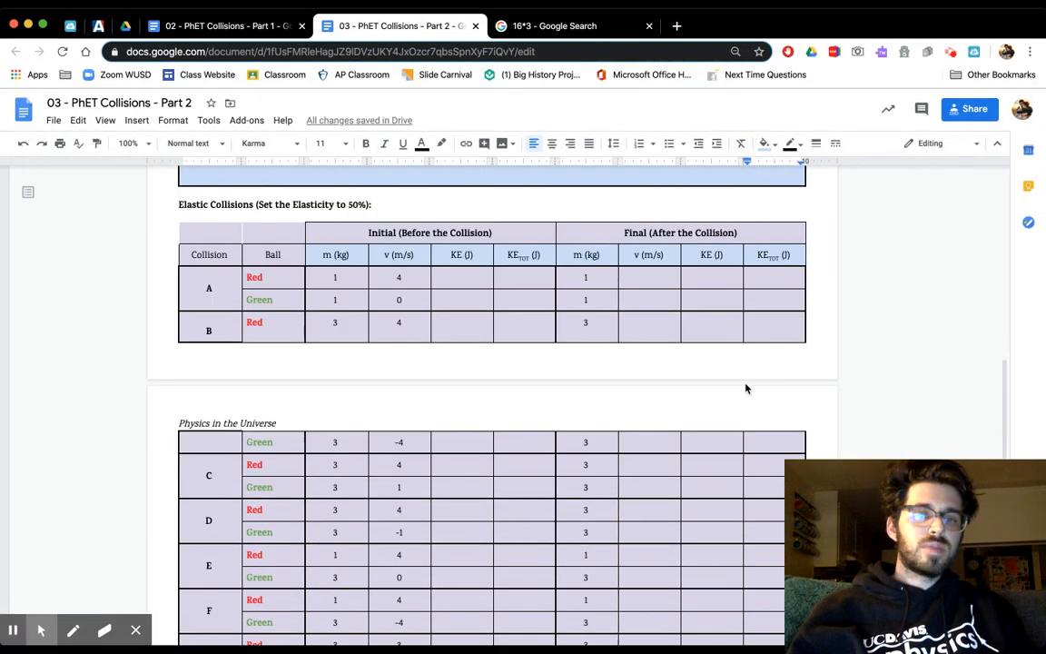
{"action": "scroll", "coordinate": [745, 389], "scroll_direction": "down", "scroll_amount": 13}
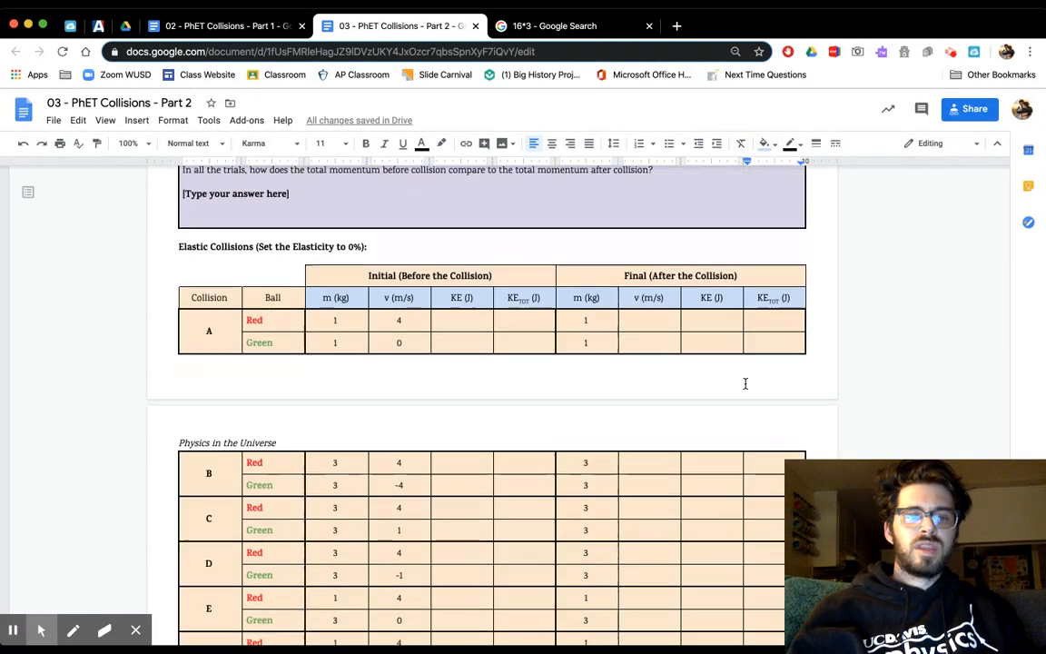
{"action": "scroll", "coordinate": [744, 383], "scroll_direction": "up", "scroll_amount": 1}
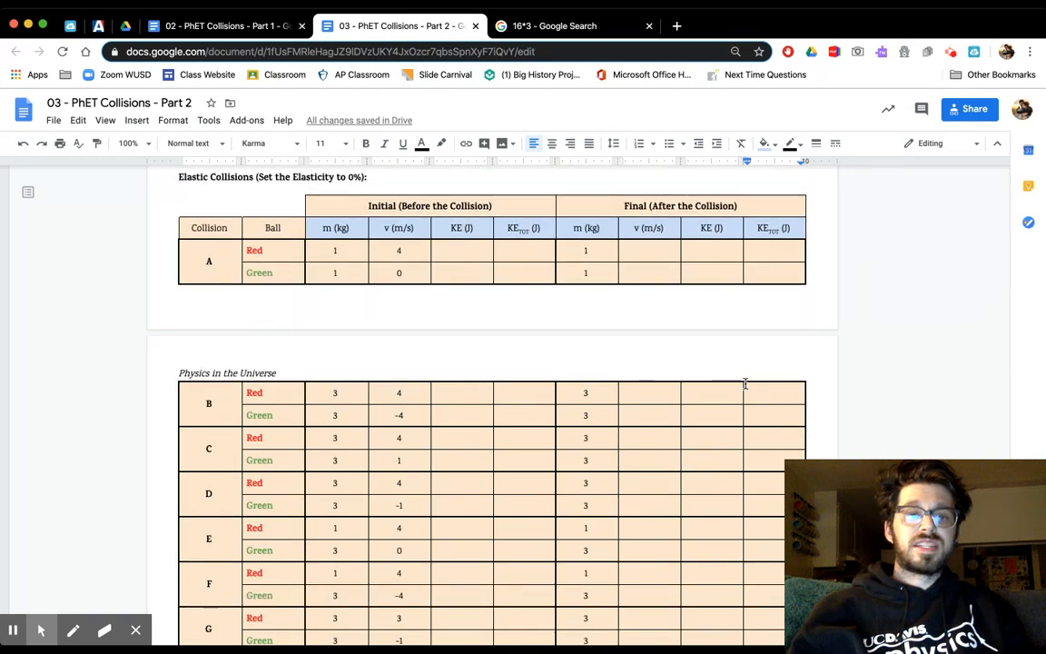
{"action": "scroll", "coordinate": [744, 384], "scroll_direction": "down", "scroll_amount": 5}
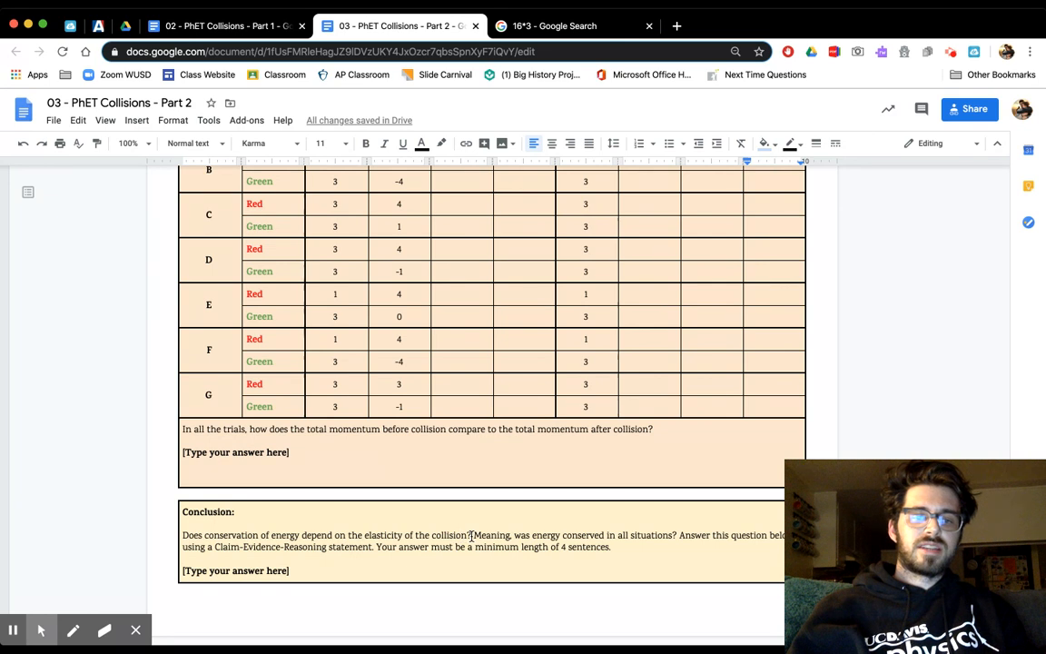
{"action": "left_click_drag", "start_coordinate": [471, 536], "coordinate": [186, 535]}
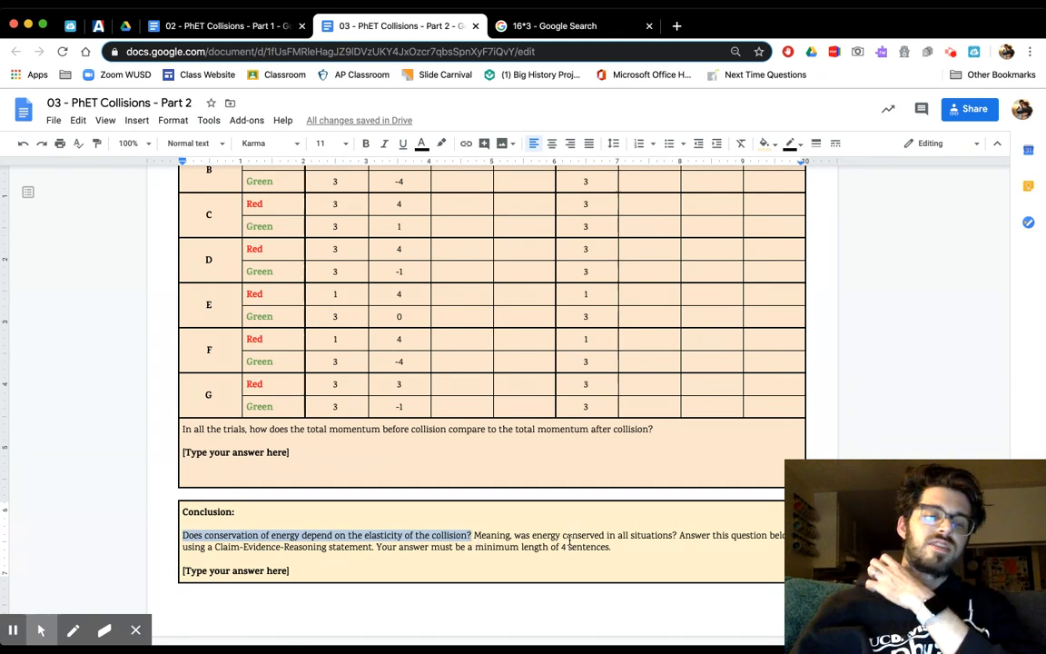
{"action": "left_click", "coordinate": [617, 546]}
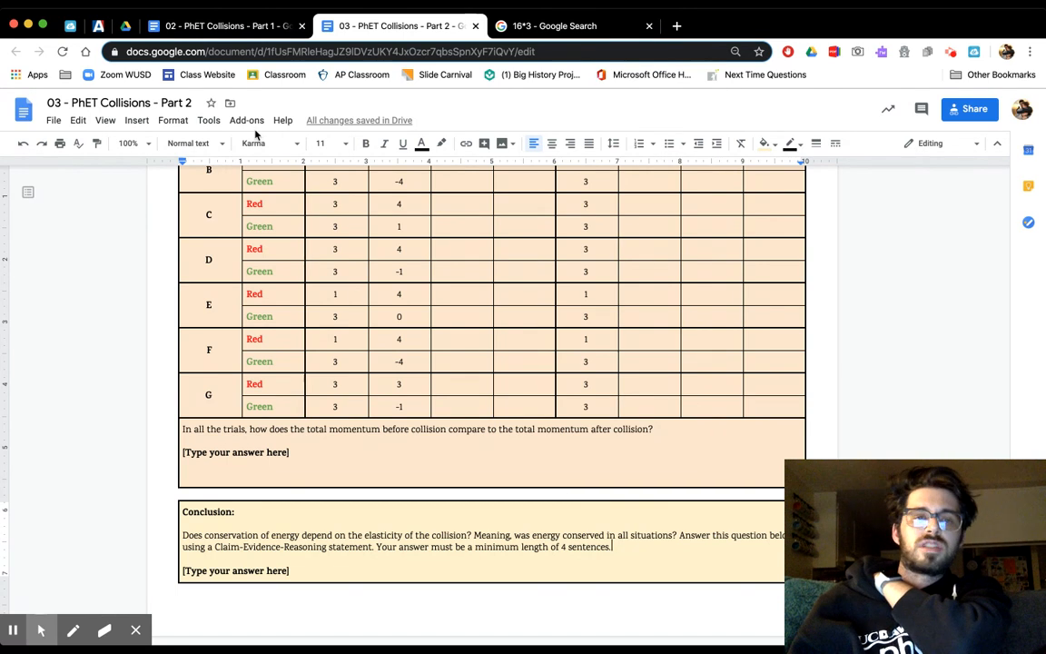
{"action": "left_click", "coordinate": [251, 30]}
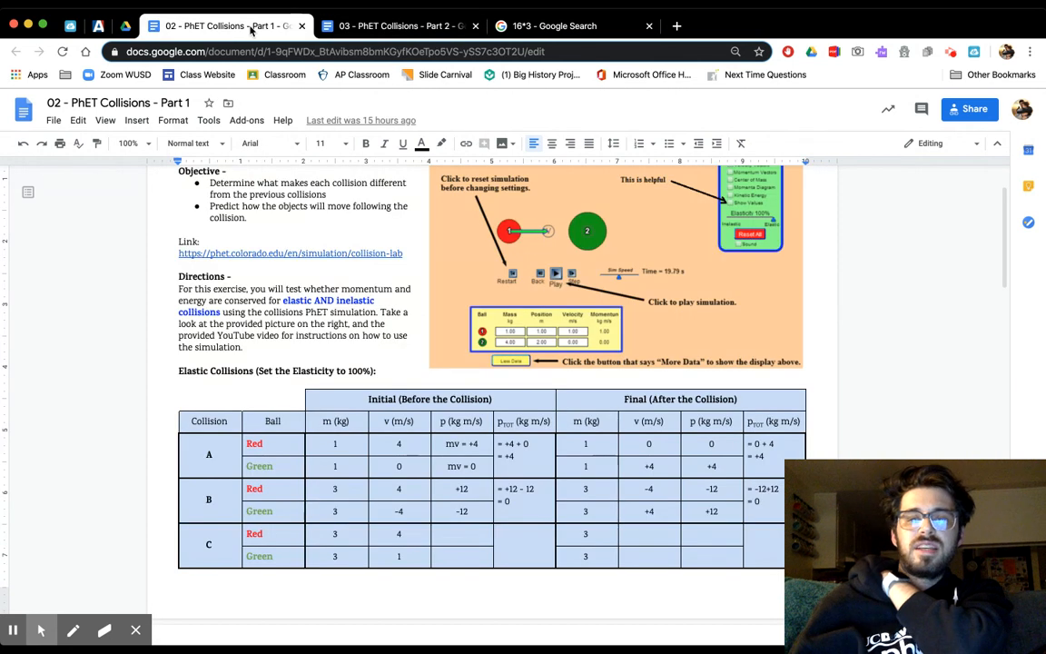
{"action": "left_click", "coordinate": [342, 32]}
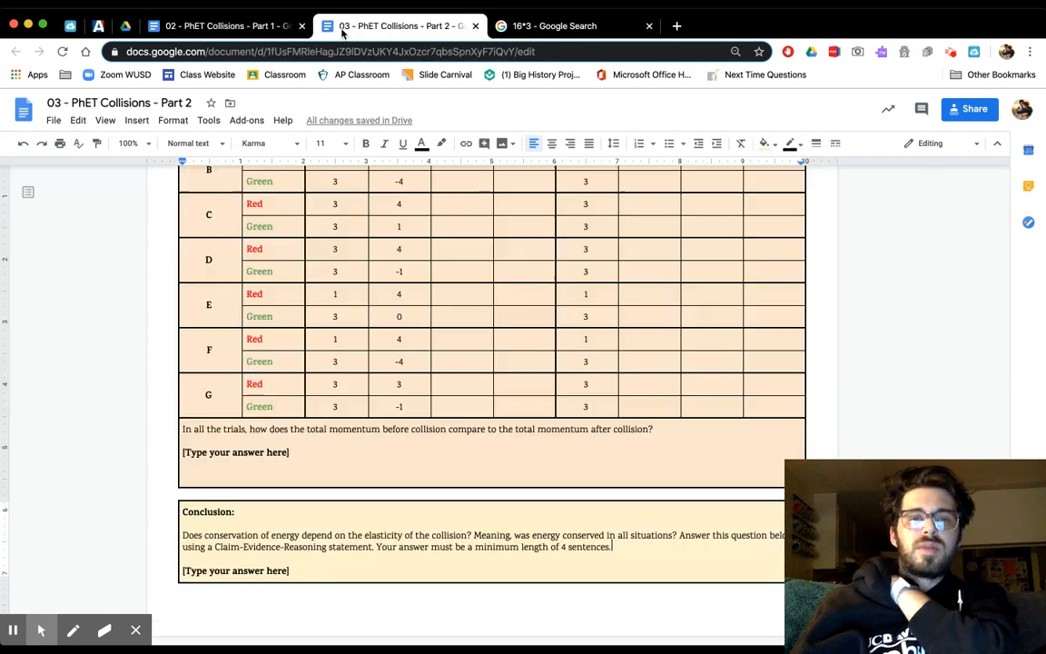